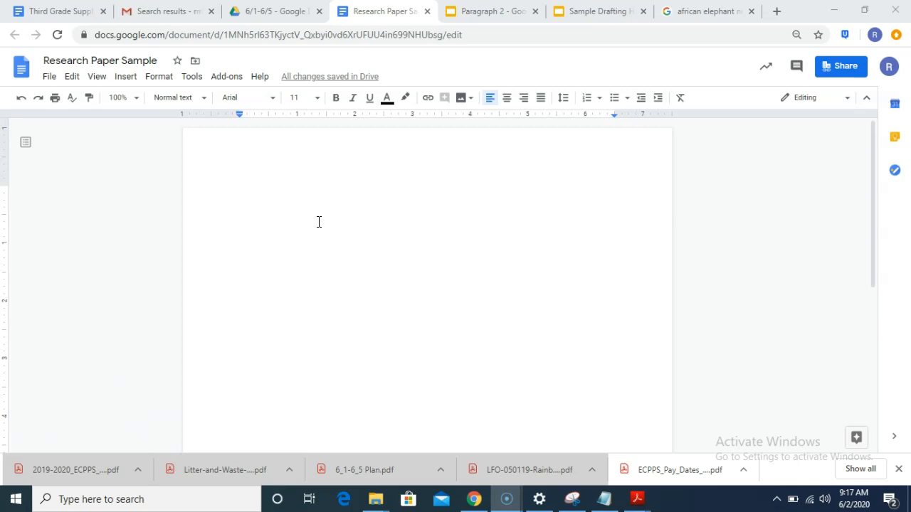
In the Sample Drafting Hook presentation, copy the complete hook sentence about the African elephant from the Paragraph 1: Introduction slide
click(430, 198)
click(580, 10)
scroll(511, 288, up, 1)
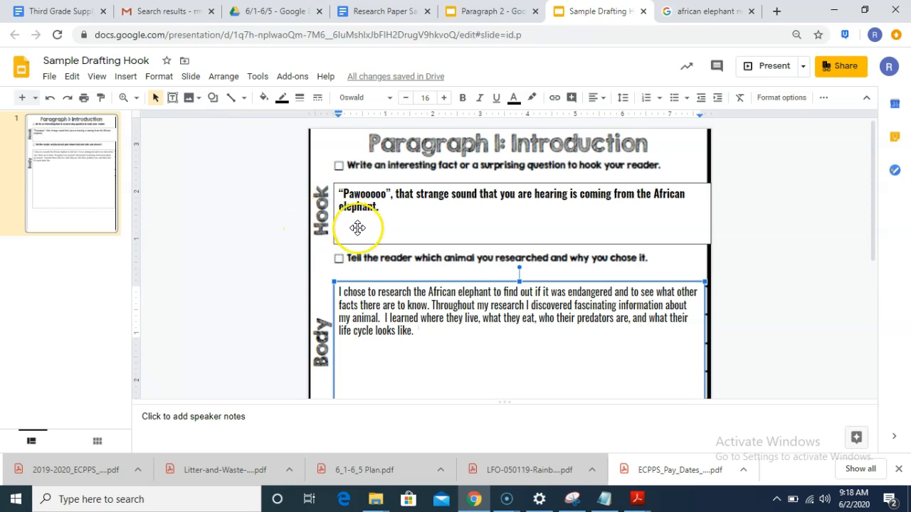
click(370, 207)
click(389, 206)
text(.)
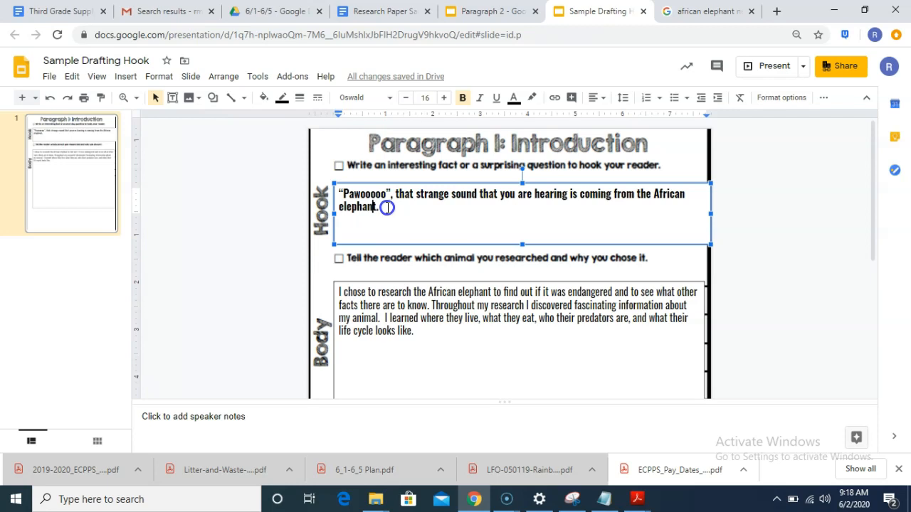
drag(386, 207, 337, 194)
key(ctrl+c)
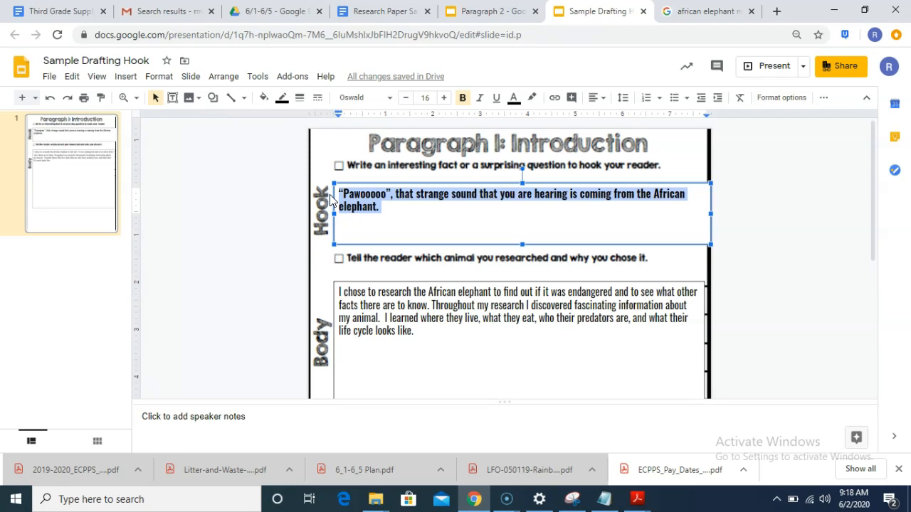
Paste the copied hook sentence at the start of the blank Research Paper Sample document
click(385, 219)
drag(385, 219, 549, 194)
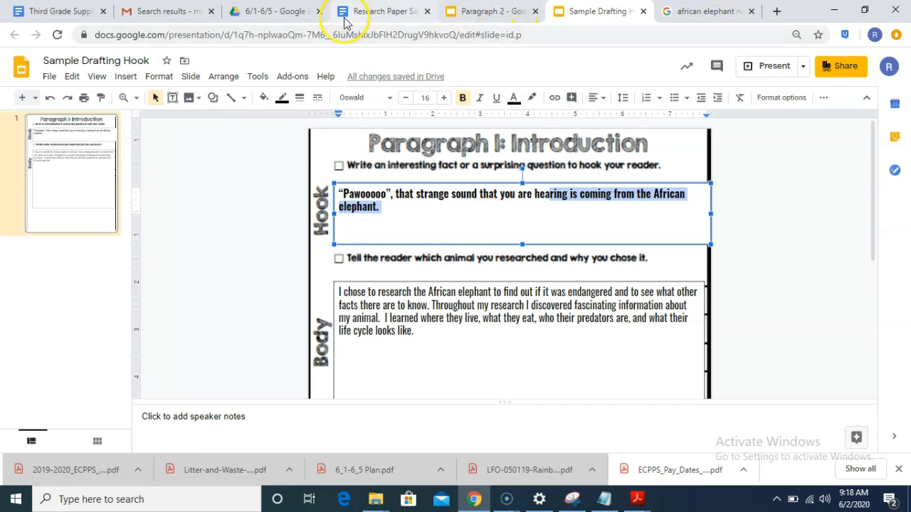
click(384, 11)
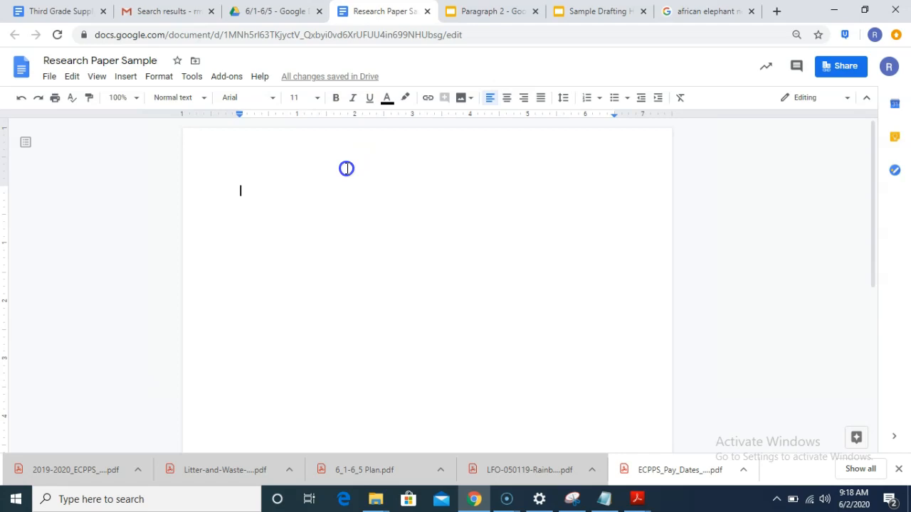
key(ctrl+v)
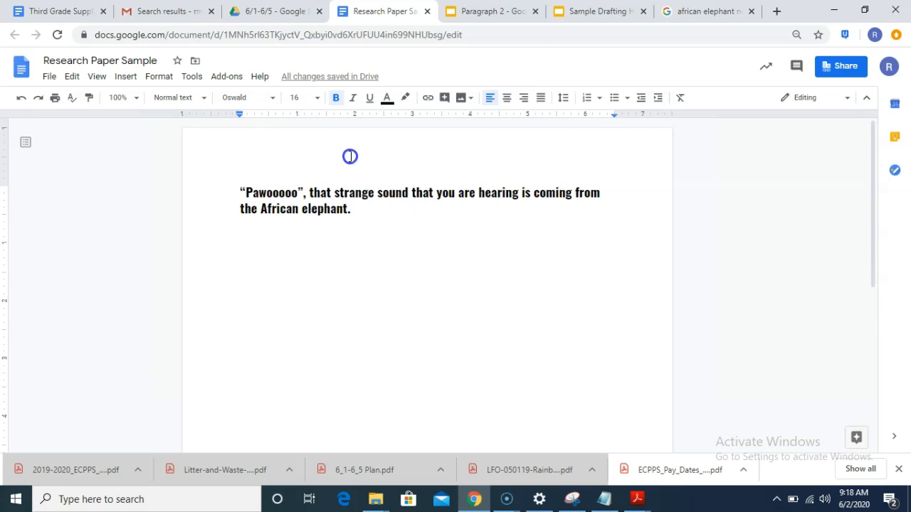
Copy all the Body text from the Paragraph 1 slide in the Sample Drafting Hook presentation
click(575, 20)
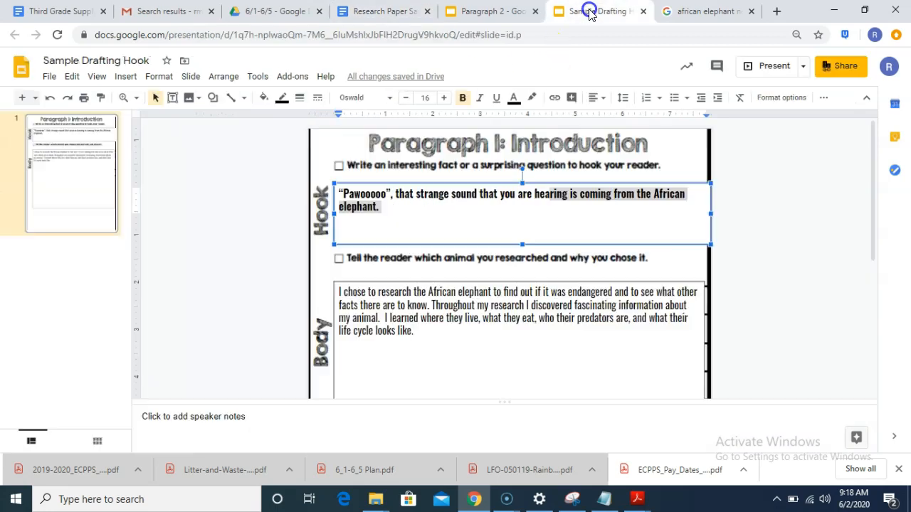
click(417, 330)
click(420, 332)
drag(419, 332, 334, 293)
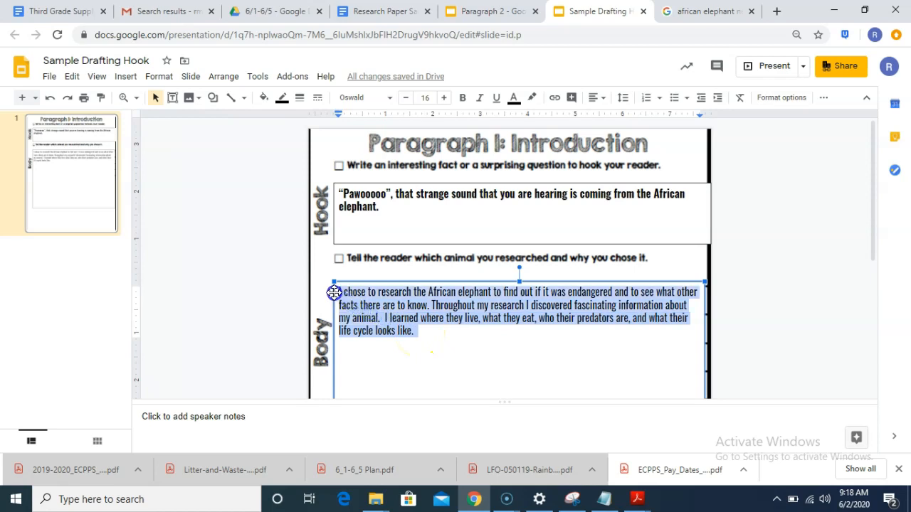
click(71, 77)
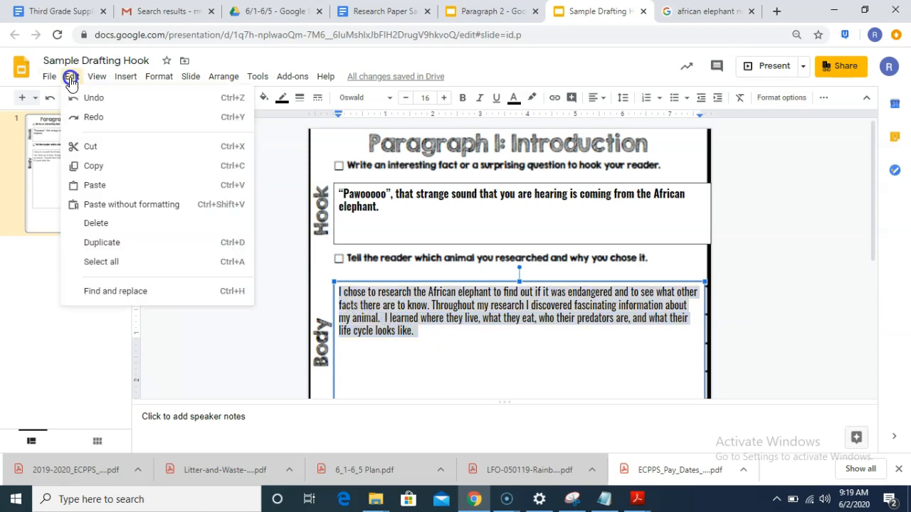
click(95, 164)
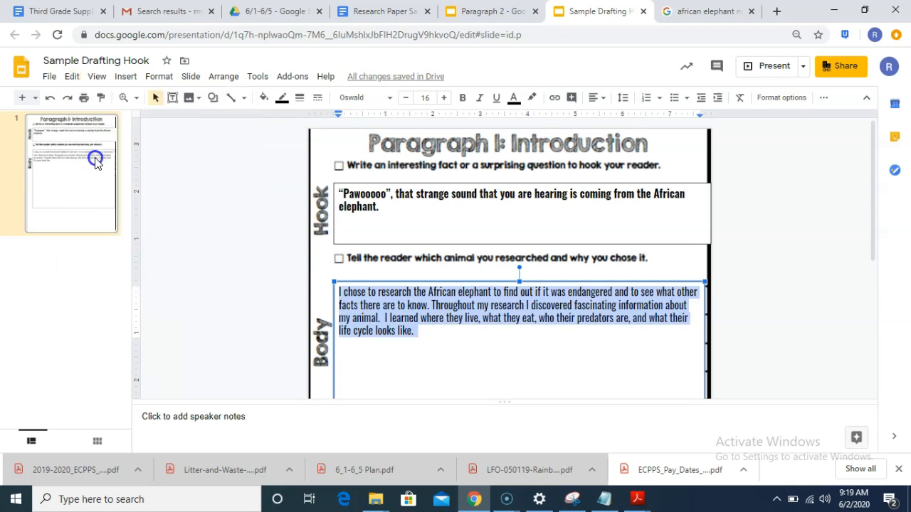
Paste the copied body text directly after the hook sentence in the Research Paper Sample document
click(477, 16)
click(378, 11)
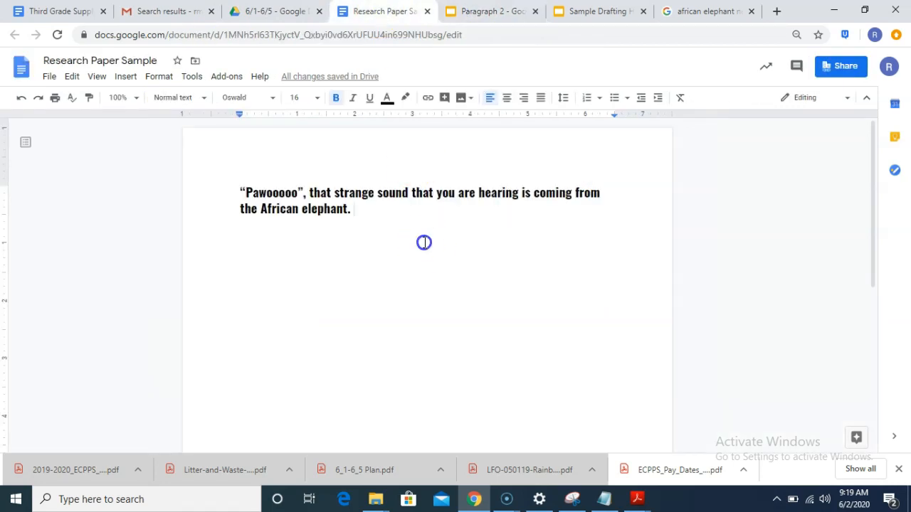
click(74, 77)
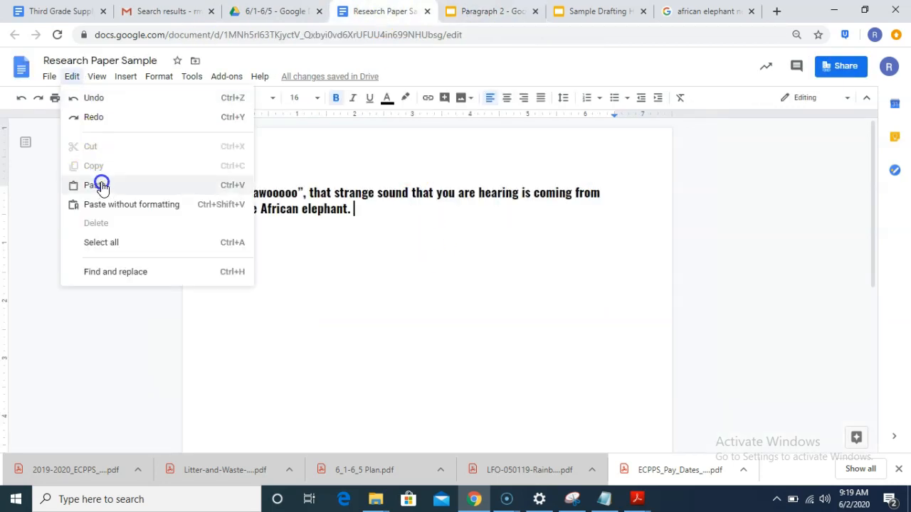
click(232, 186)
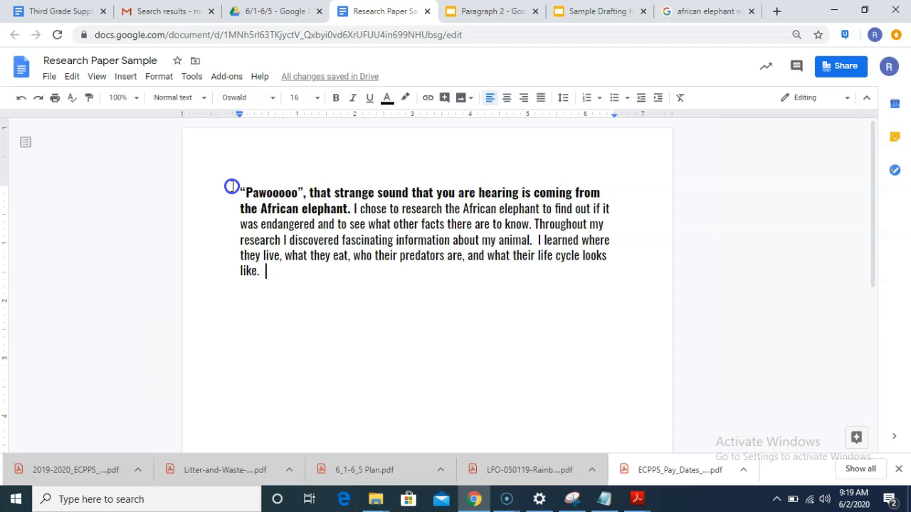
Try the Caveat font on the entire introduction paragraph
click(285, 193)
click(293, 209)
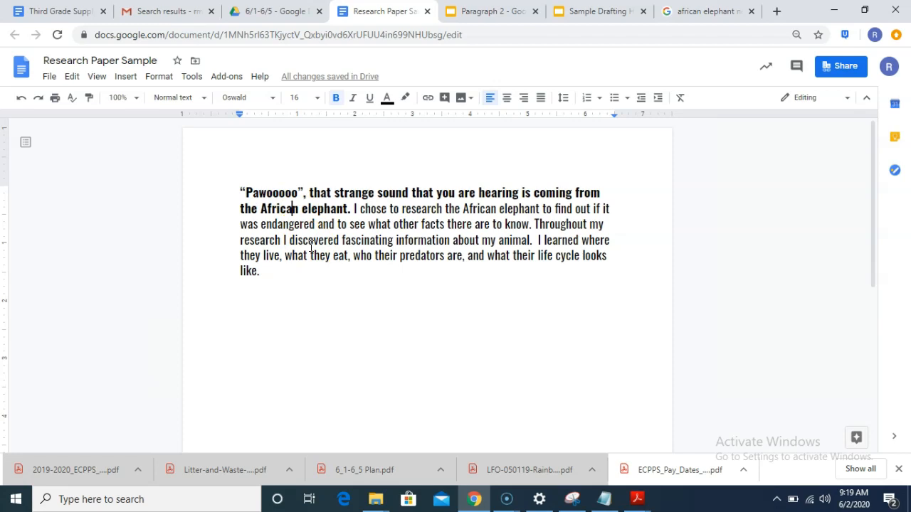
click(290, 270)
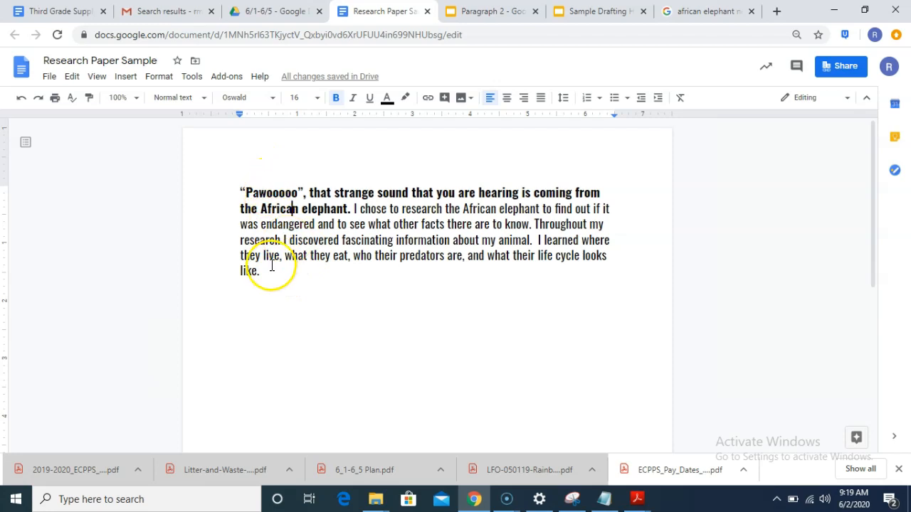
drag(265, 271, 238, 188)
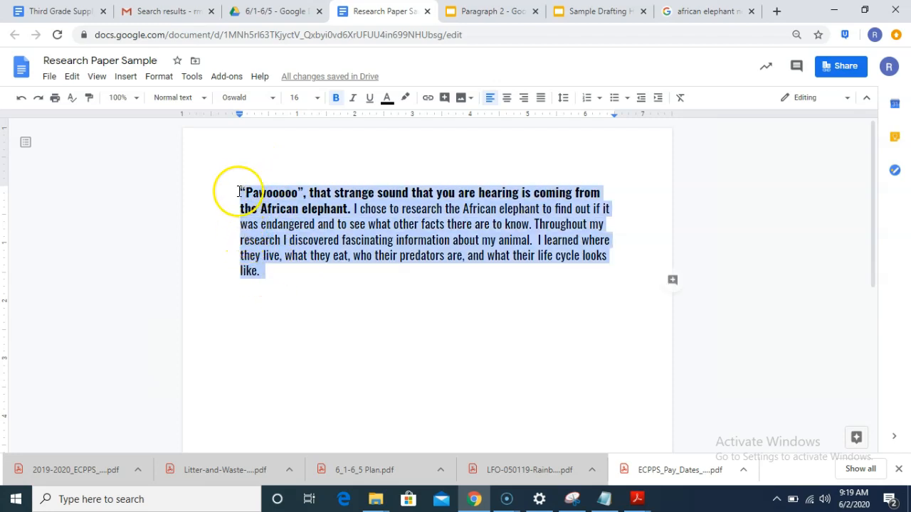
click(273, 97)
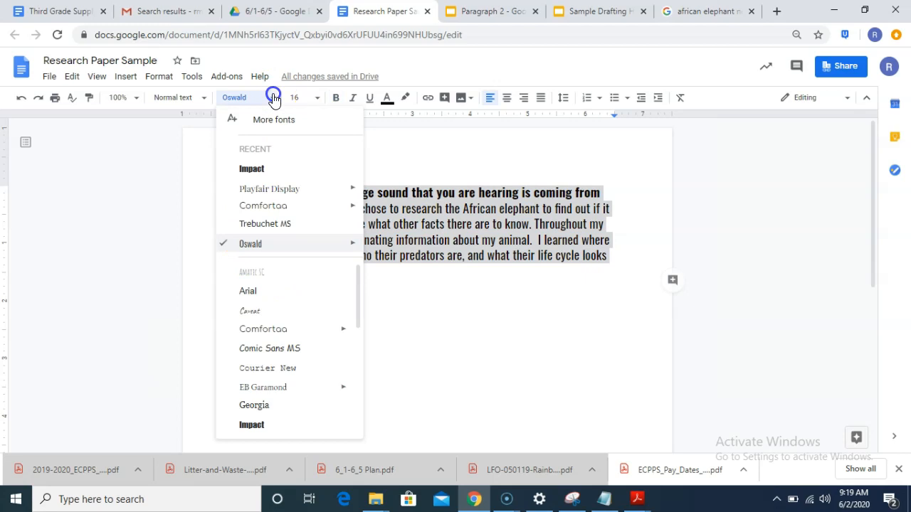
click(260, 311)
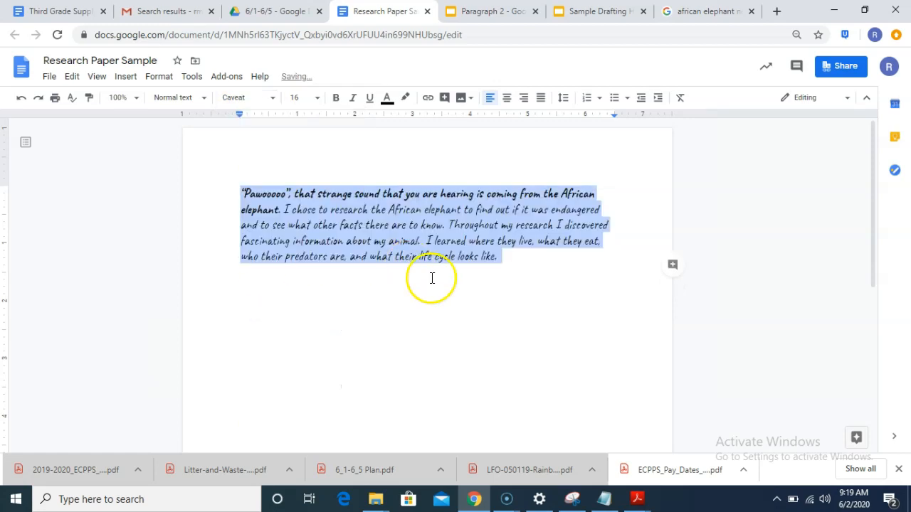
Try the Pacifico font on the entire introduction paragraph
click(273, 100)
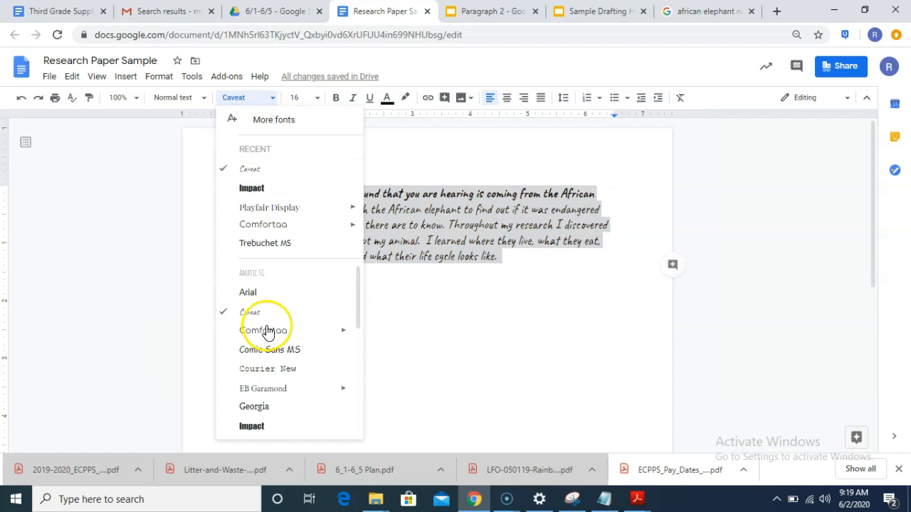
scroll(269, 354, down, 3)
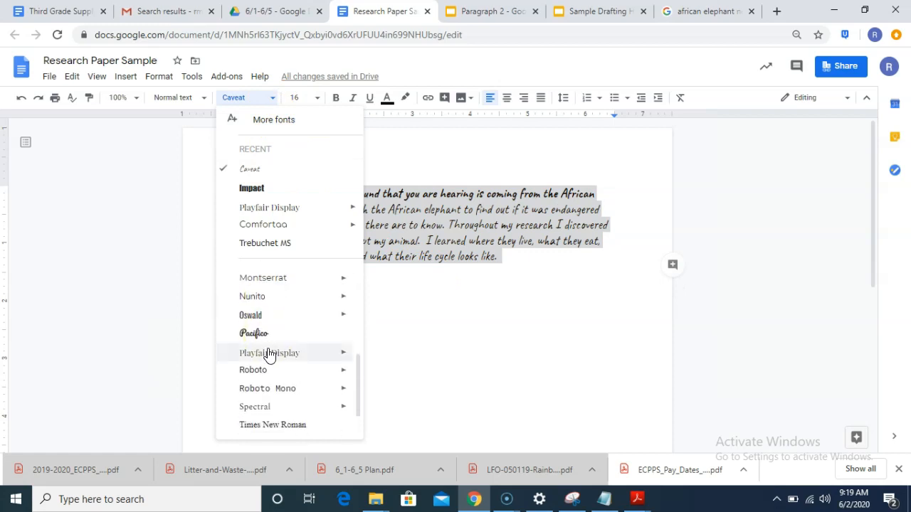
click(260, 333)
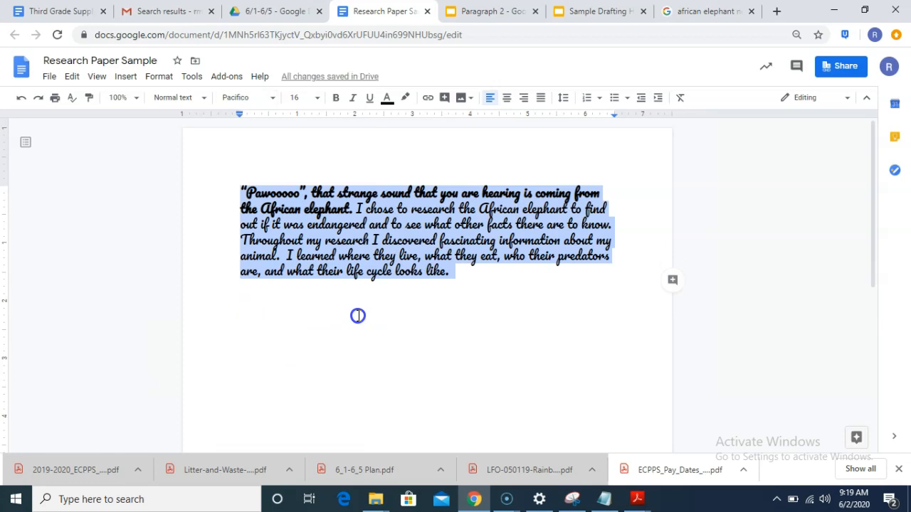
Set the font of the entire introduction paragraph to Merriweather
click(271, 101)
scroll(260, 291, down, 4)
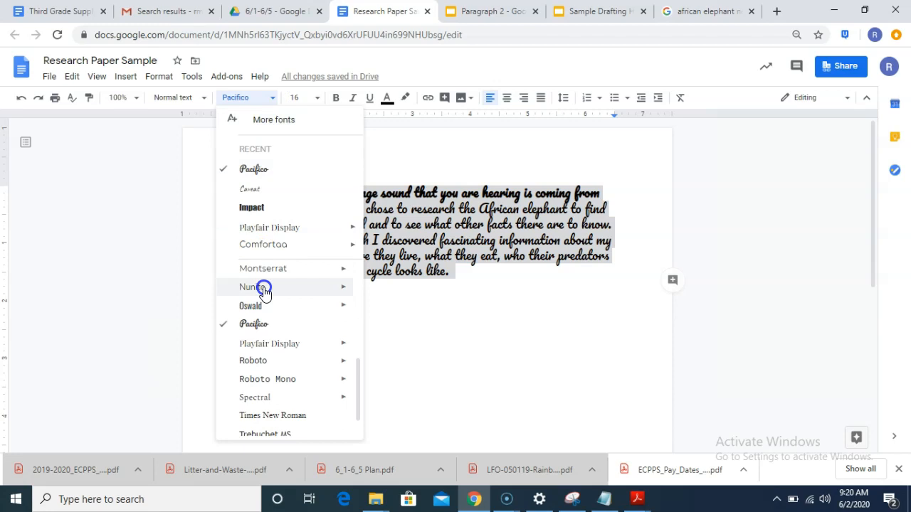
scroll(262, 289, down, 1)
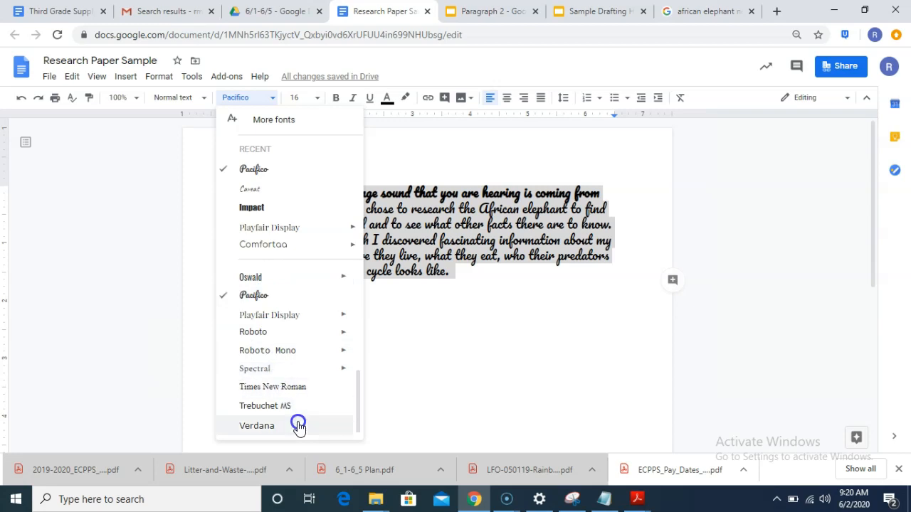
scroll(283, 380, up, 3)
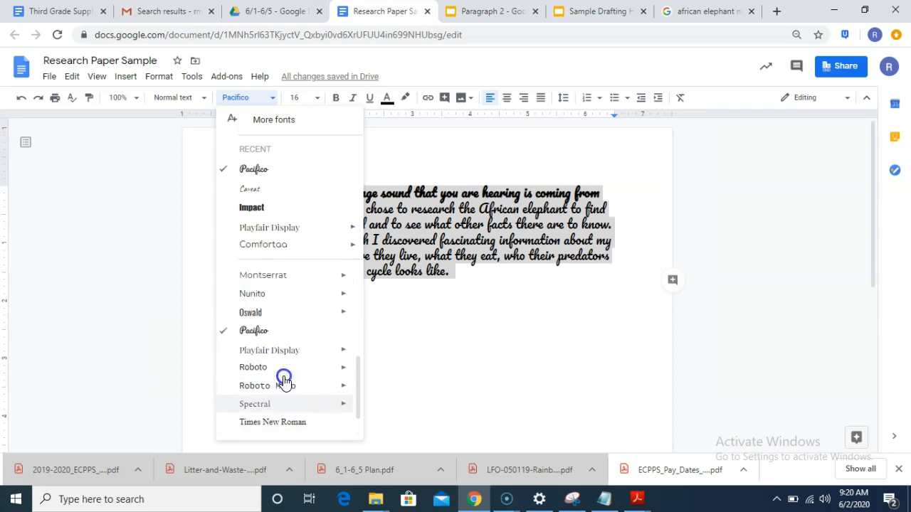
scroll(284, 381, up, 1)
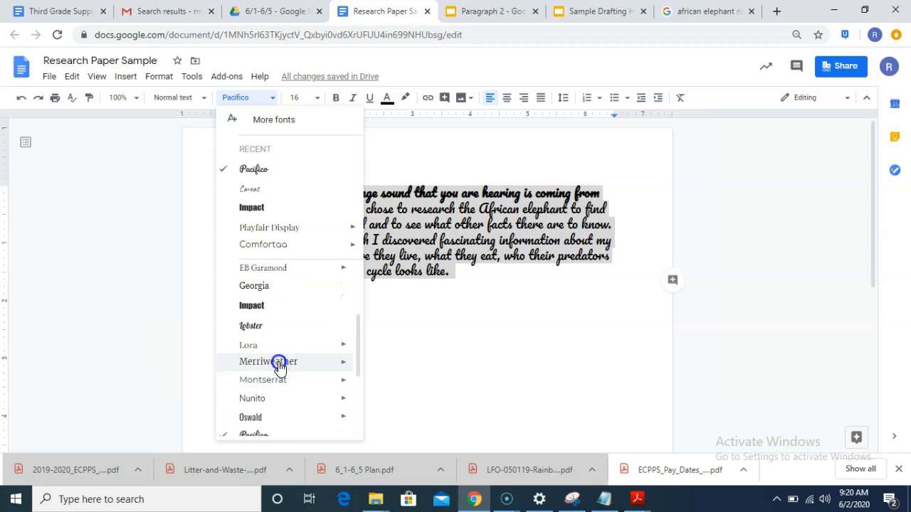
click(277, 361)
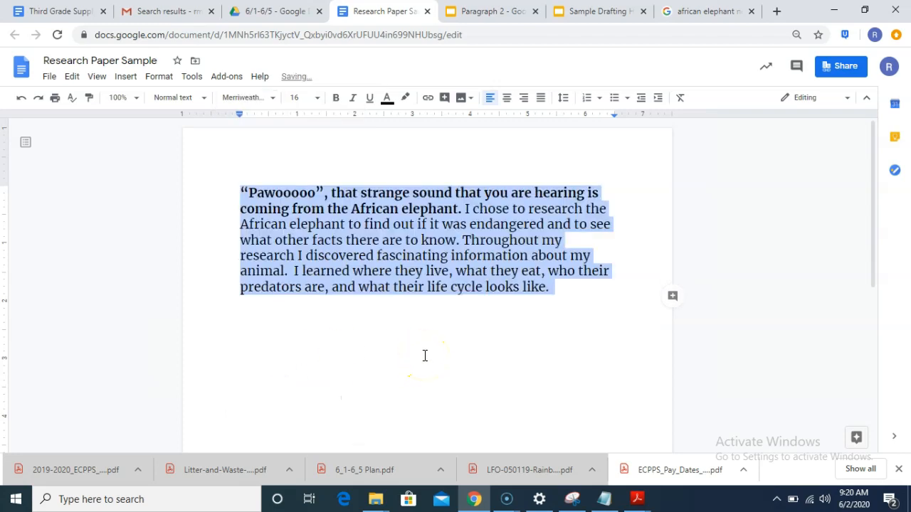
Remove the bold formatting from the entire introduction paragraph so the hook matches the body text
click(383, 195)
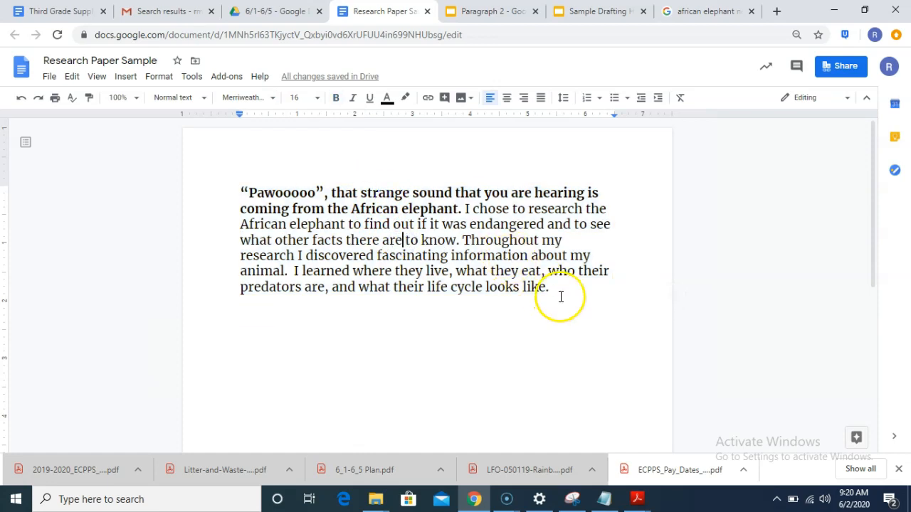
drag(562, 297, 375, 175)
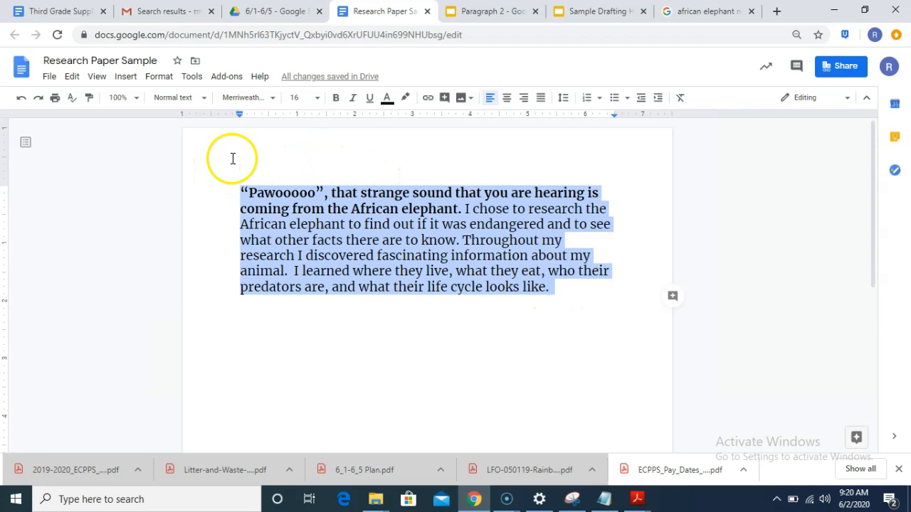
click(337, 100)
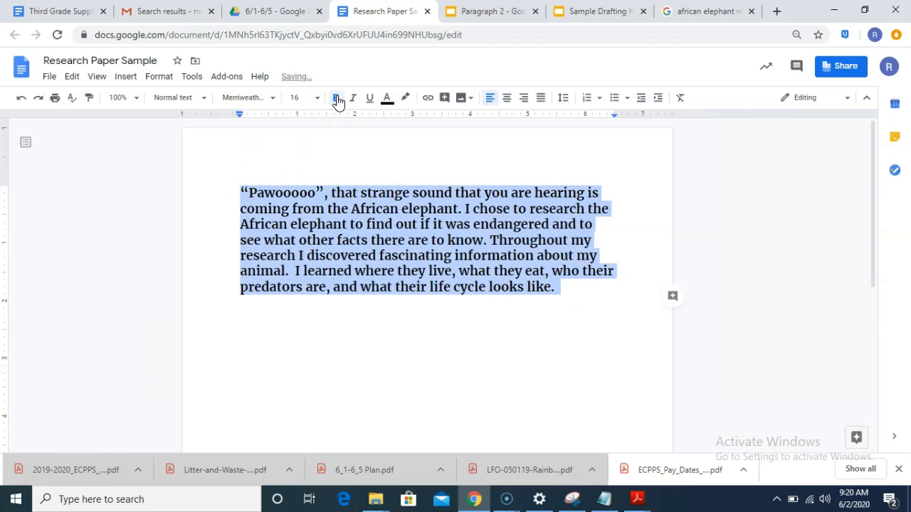
click(336, 99)
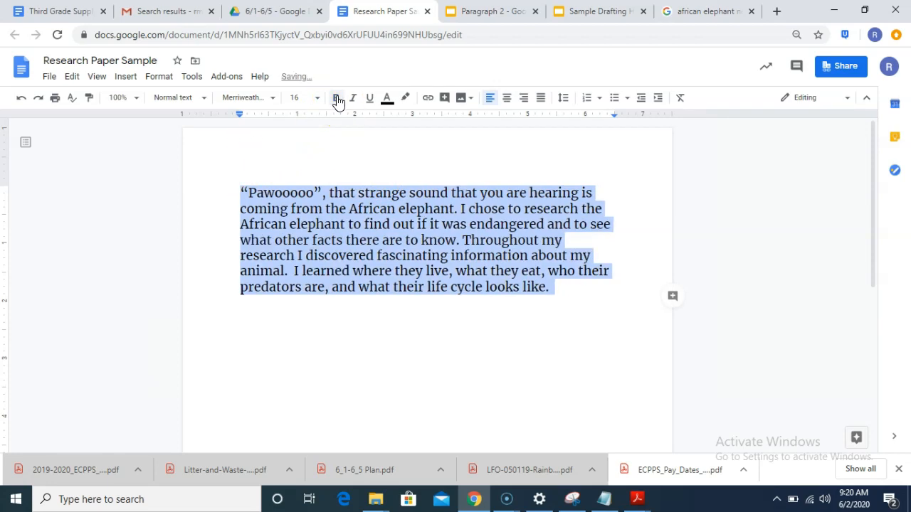
Set the entire introduction paragraph's font size to 14 and indent its first line
click(360, 285)
drag(240, 190, 586, 291)
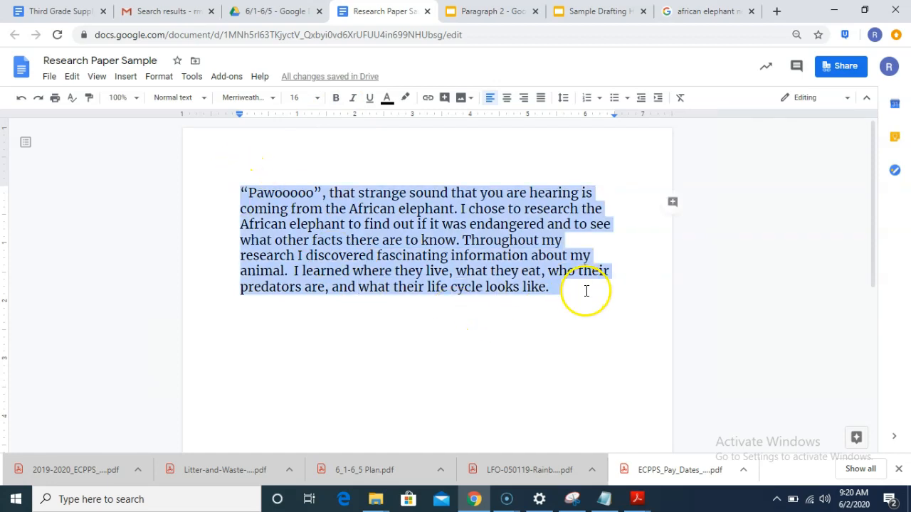
click(319, 101)
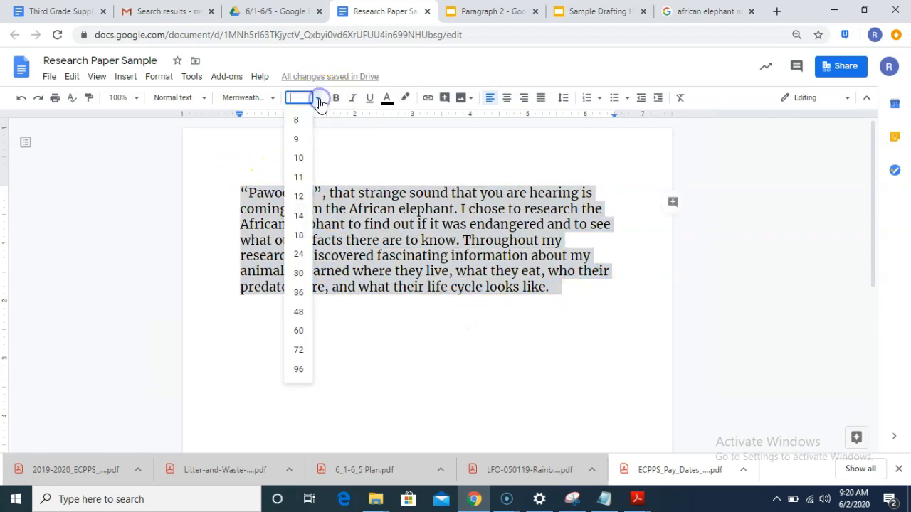
click(303, 222)
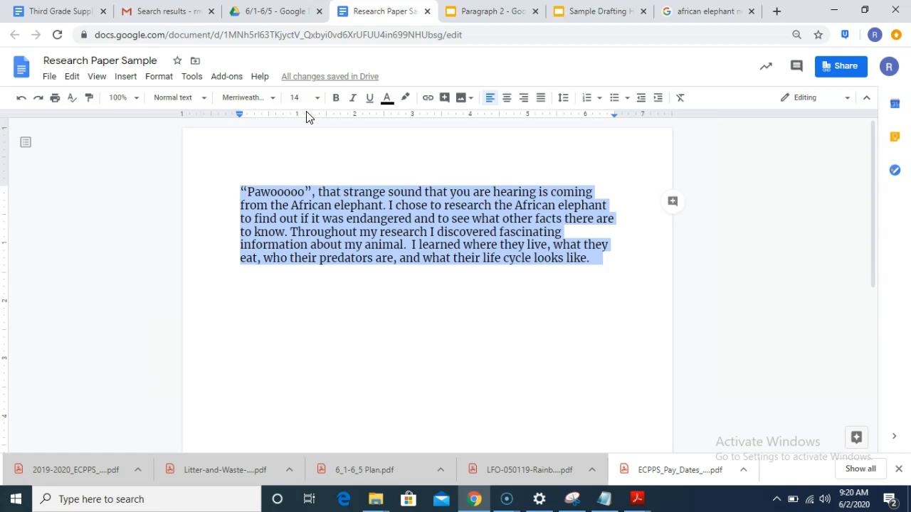
click(242, 192)
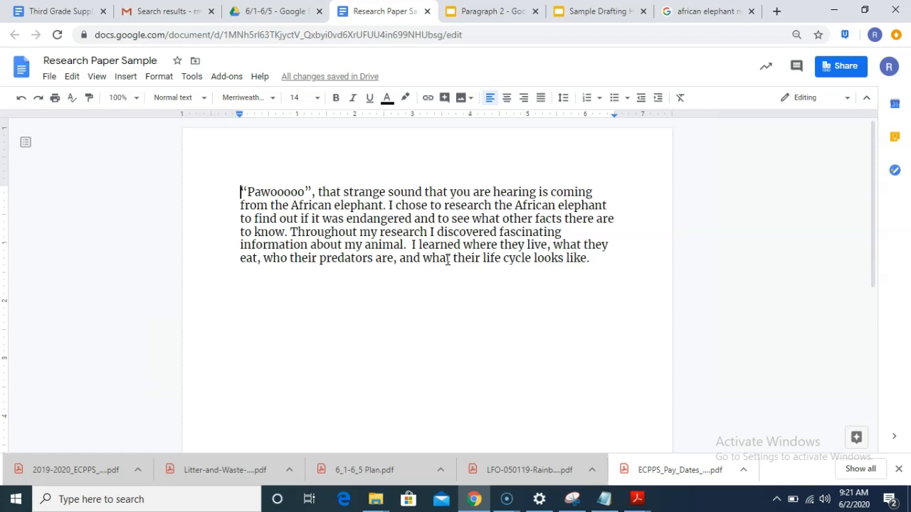
key(Tab)
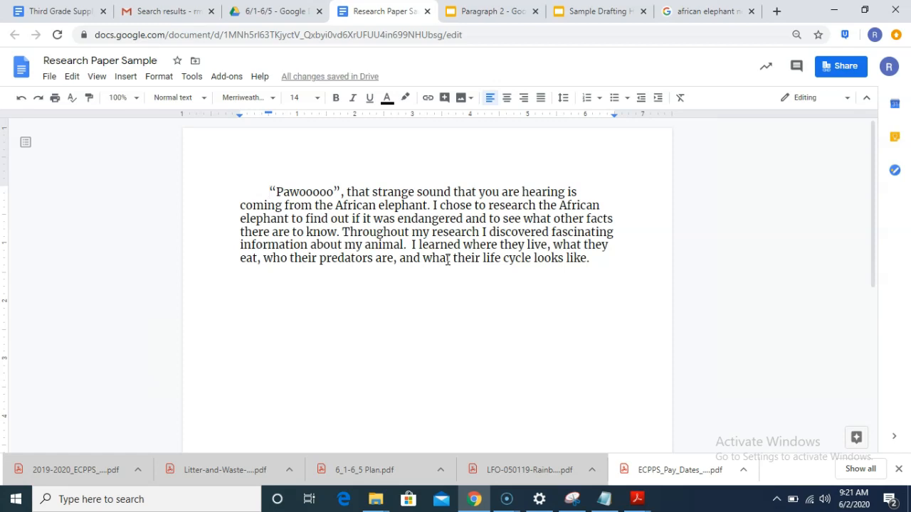
Try starting a new indented line below the introduction paragraph
click(598, 257)
key(Return)
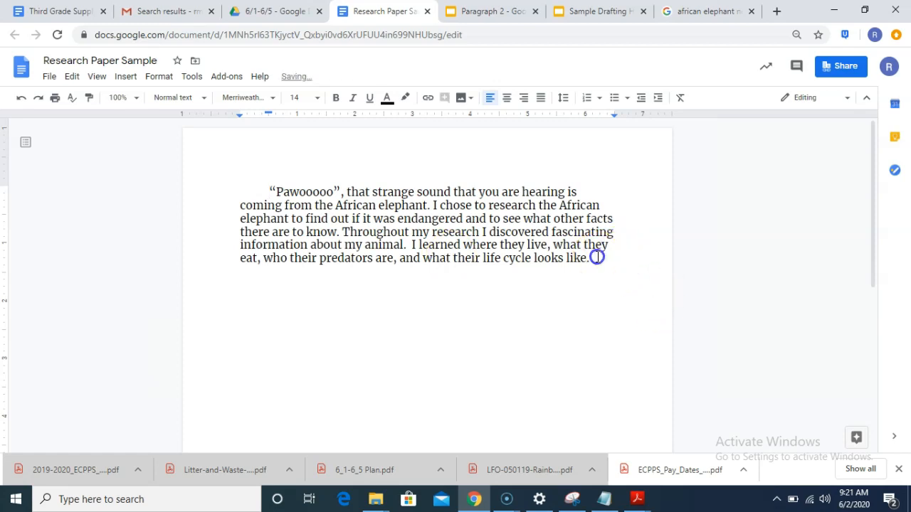
key(BackSpace)
key(BackSpace)
key(Tab)
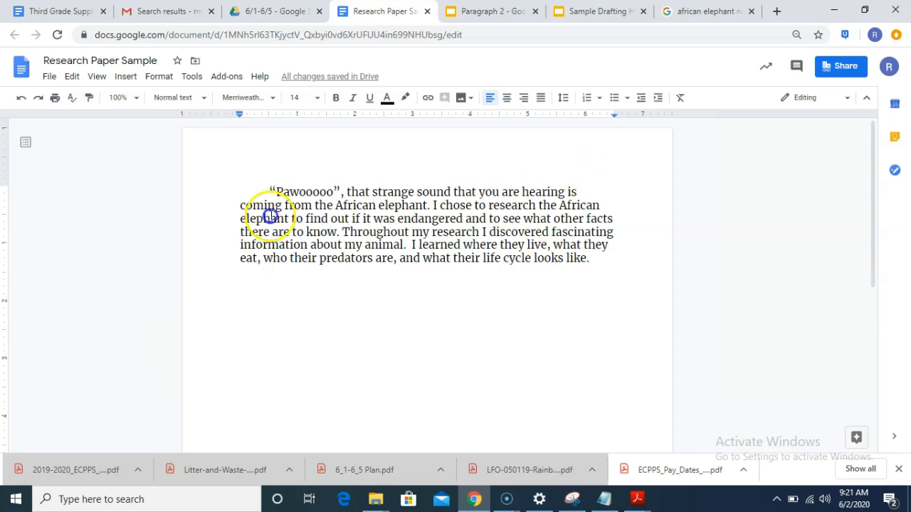
Insert two blank lines above the introduction paragraph to make room for a title
click(263, 191)
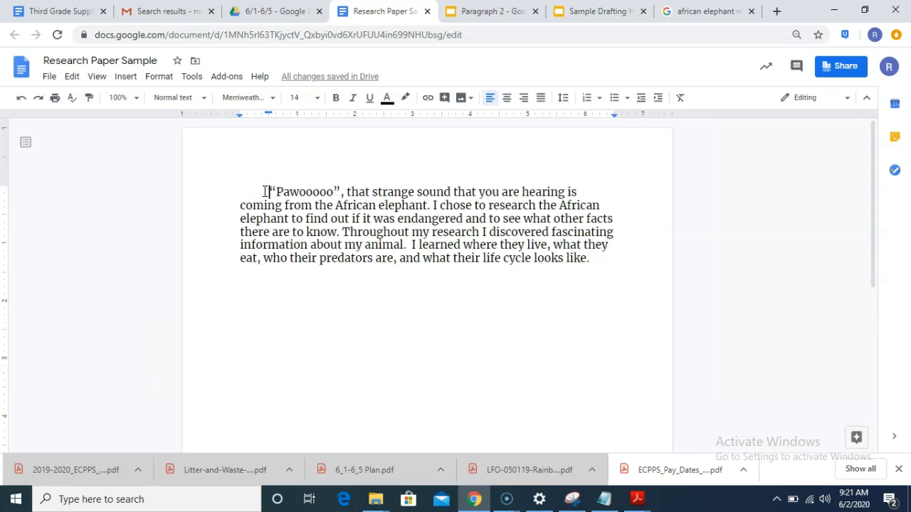
key(Return)
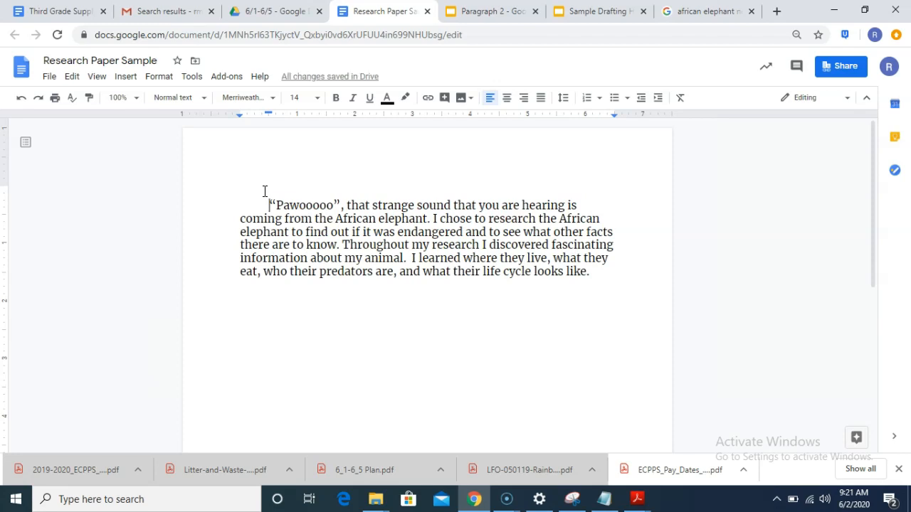
click(265, 191)
key(Return)
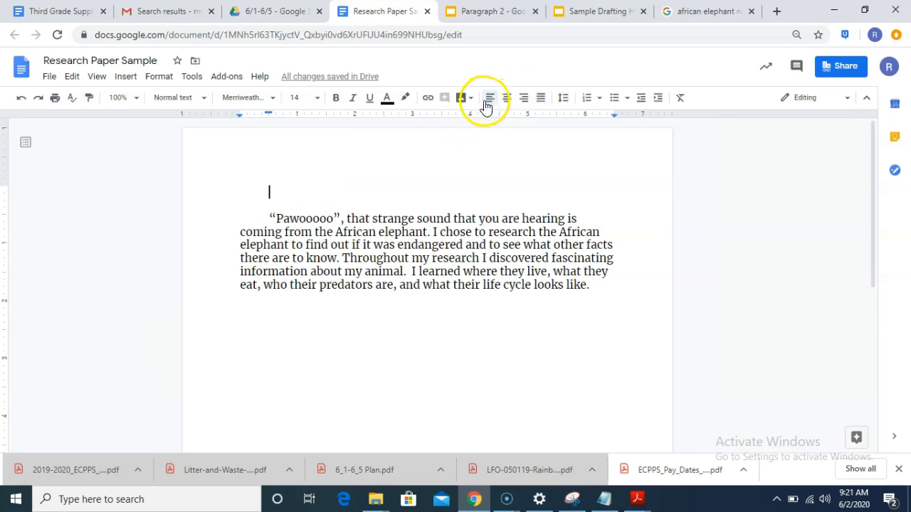
Center-align the blank title line above the introduction paragraph
click(216, 155)
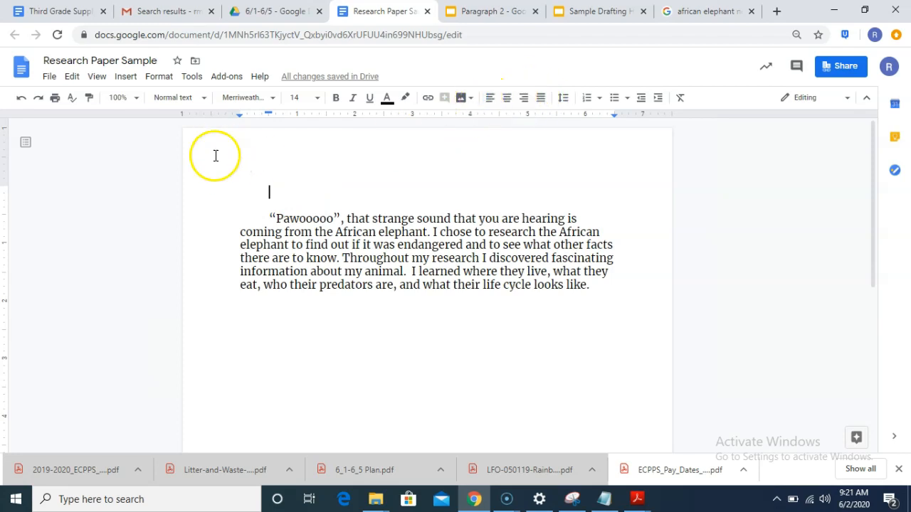
click(506, 100)
click(523, 99)
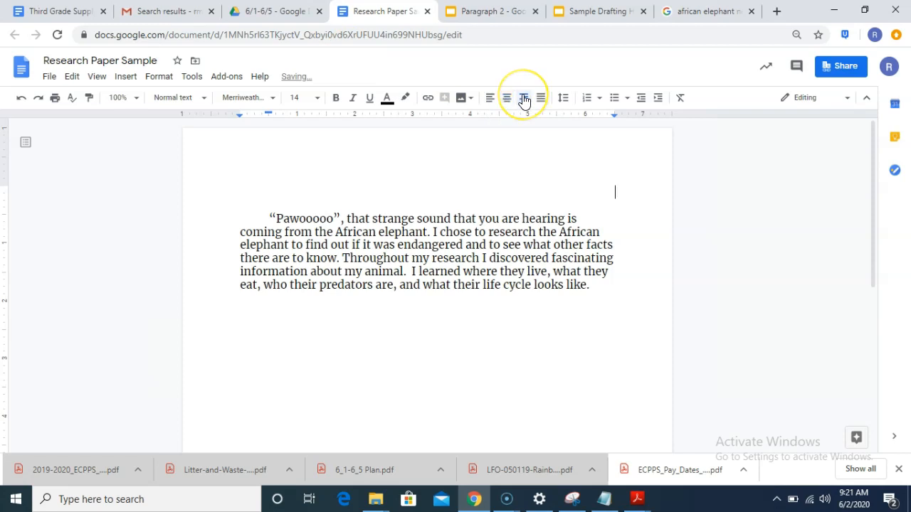
click(506, 99)
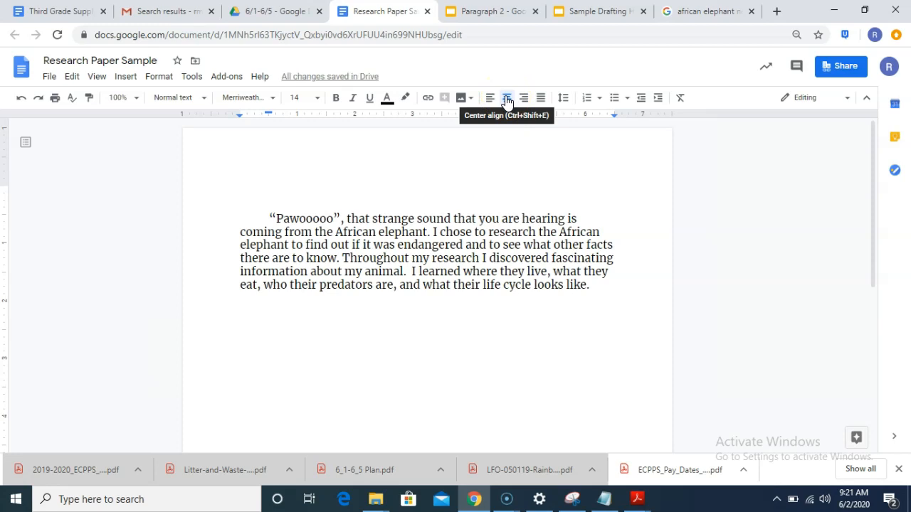
Enter the title "The African Elephant-An Amazing Animal" with a "By:" line giving the author's name beneath it
text(The Af)
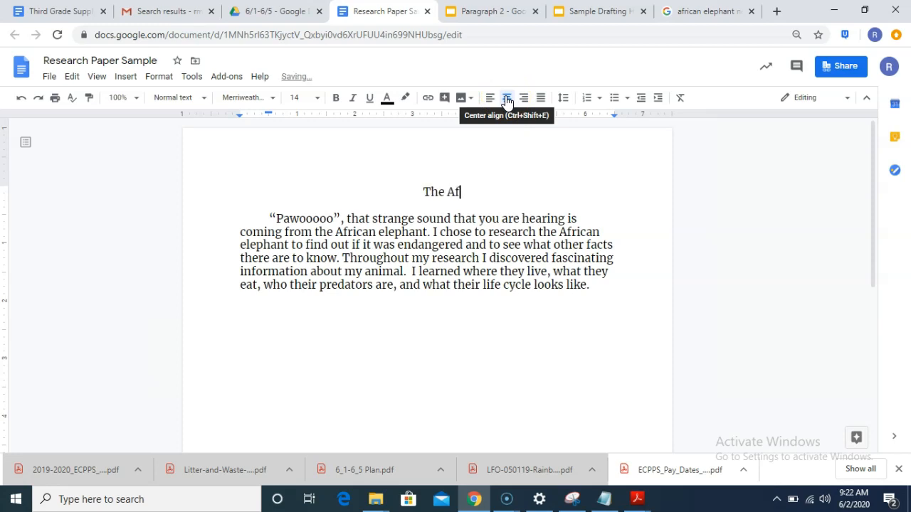
text(rican Elephant)
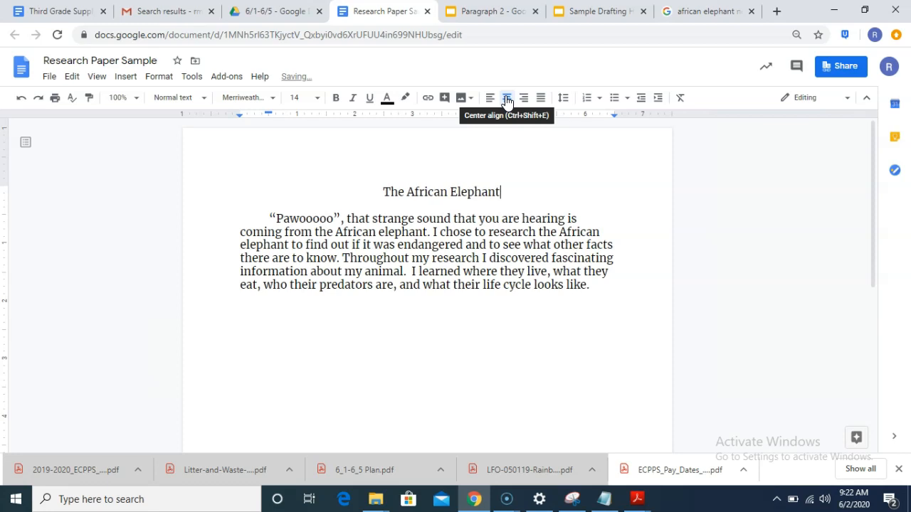
text(-An a)
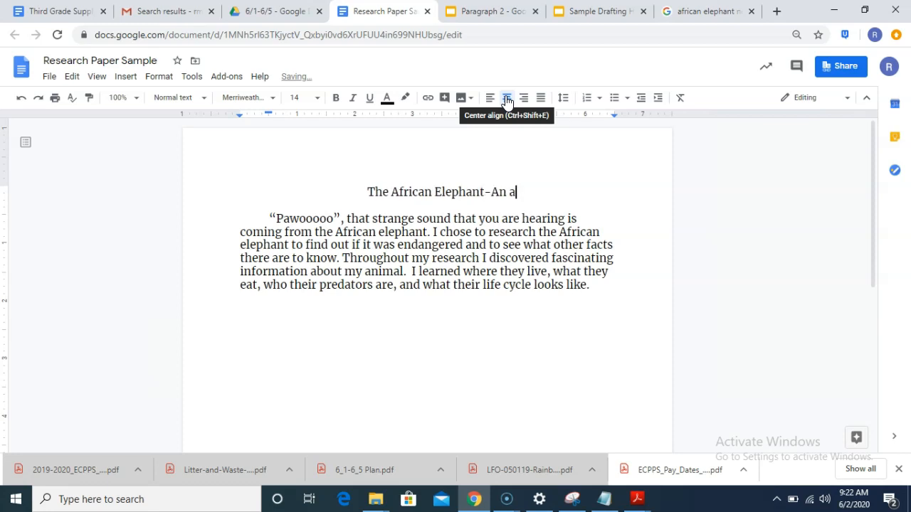
key(BackSpace)
text(Amazing Animal)
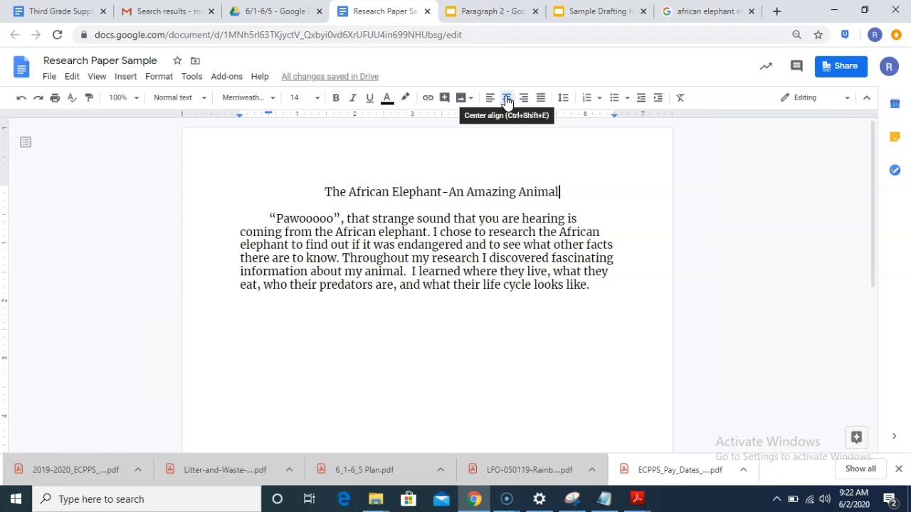
key(Return)
text(By: Ms. McKee)
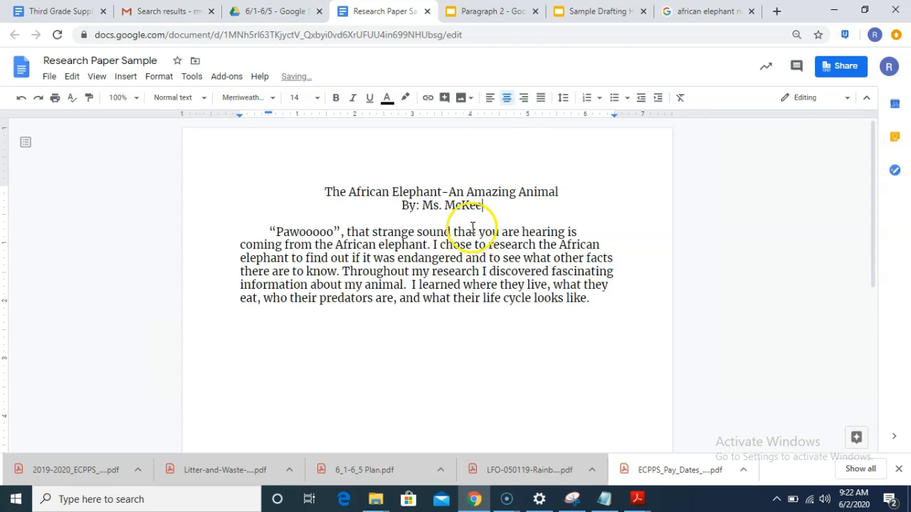
Make the title and the author line bold
drag(483, 206, 325, 179)
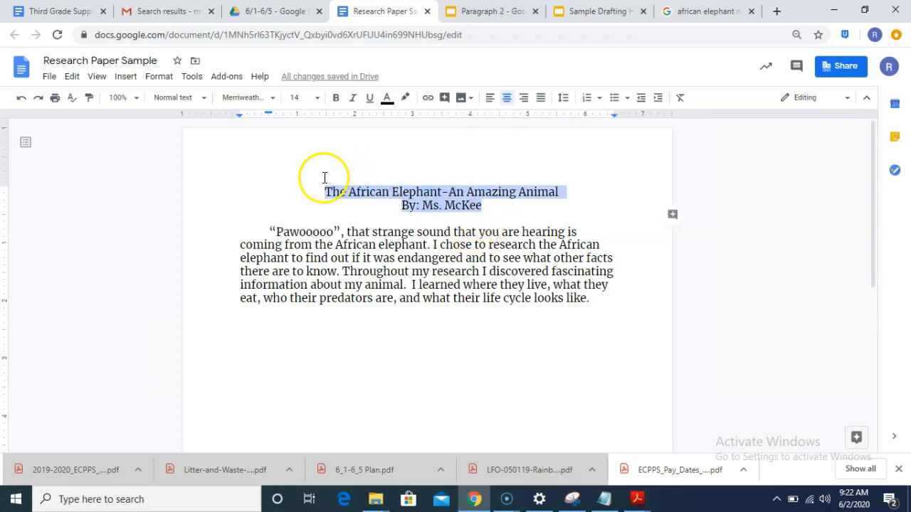
click(336, 97)
click(514, 206)
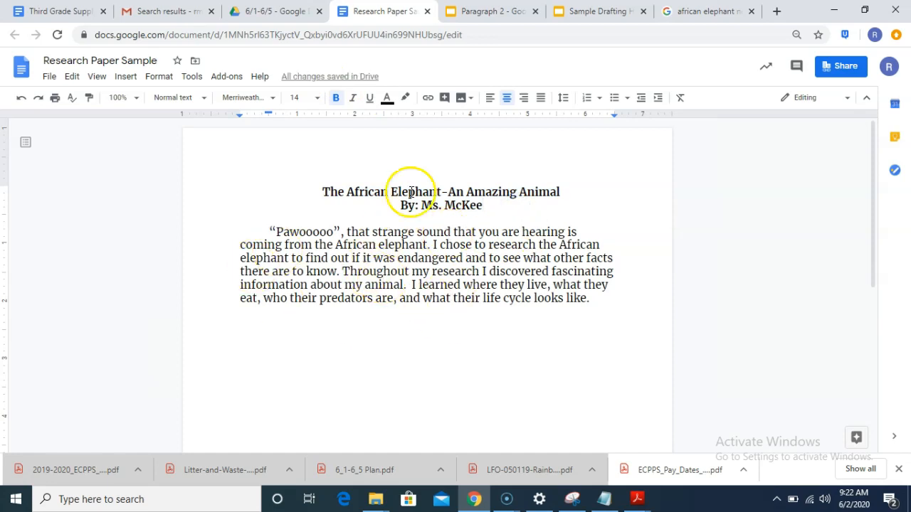
Start a new line after the introduction paragraph and copy the topic sentence from the Paragraph 2 slide
click(618, 302)
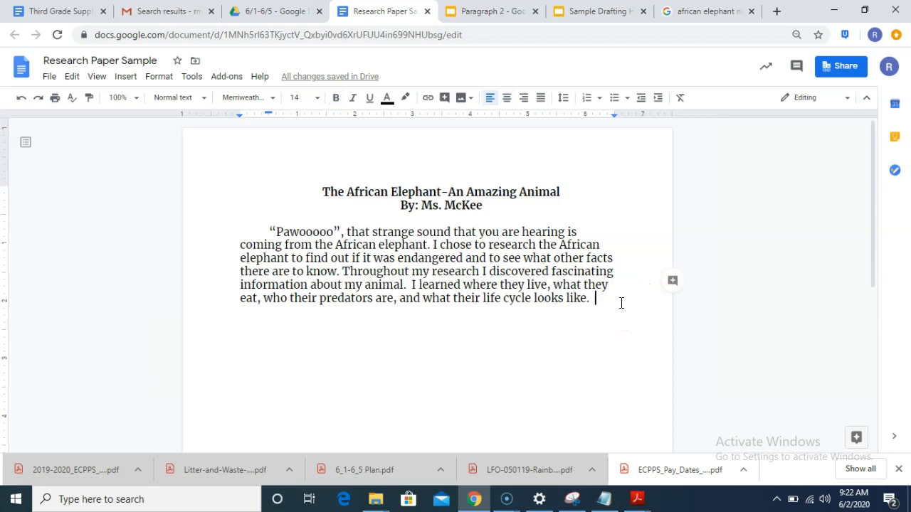
key(Return)
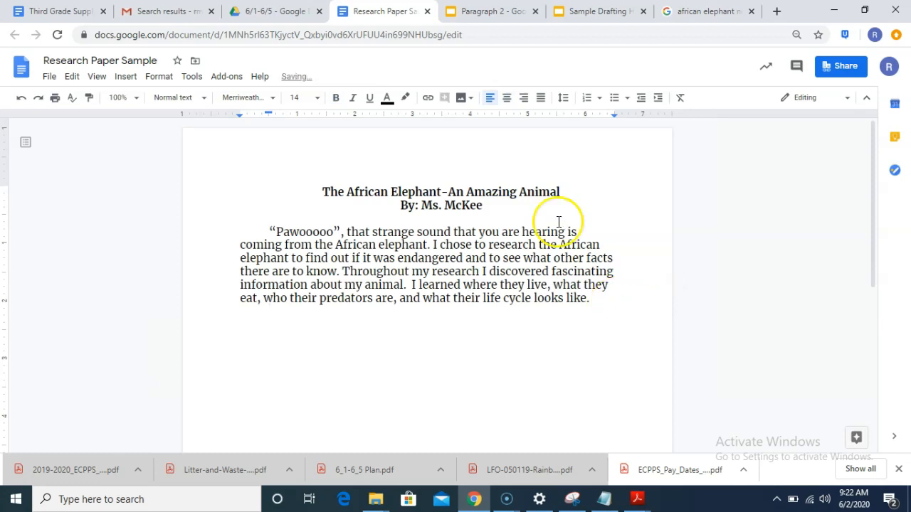
click(481, 19)
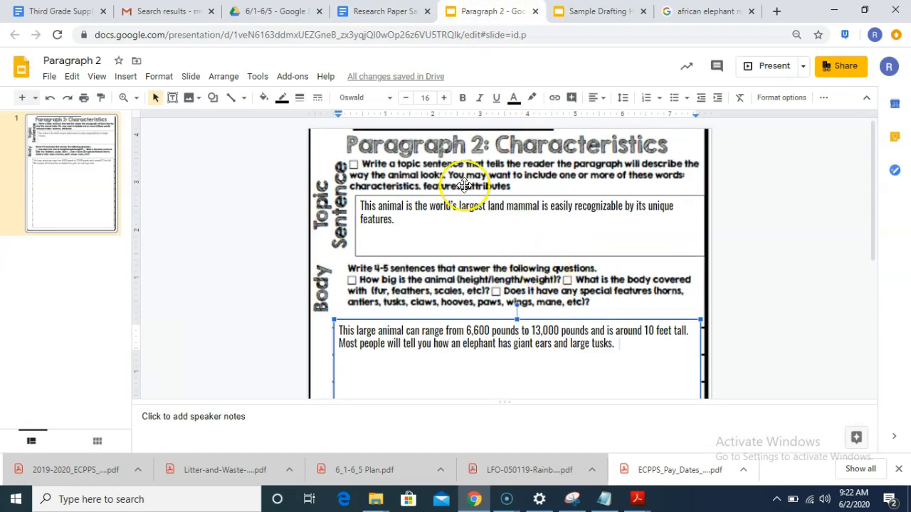
drag(407, 220, 361, 208)
key(ctrl+c)
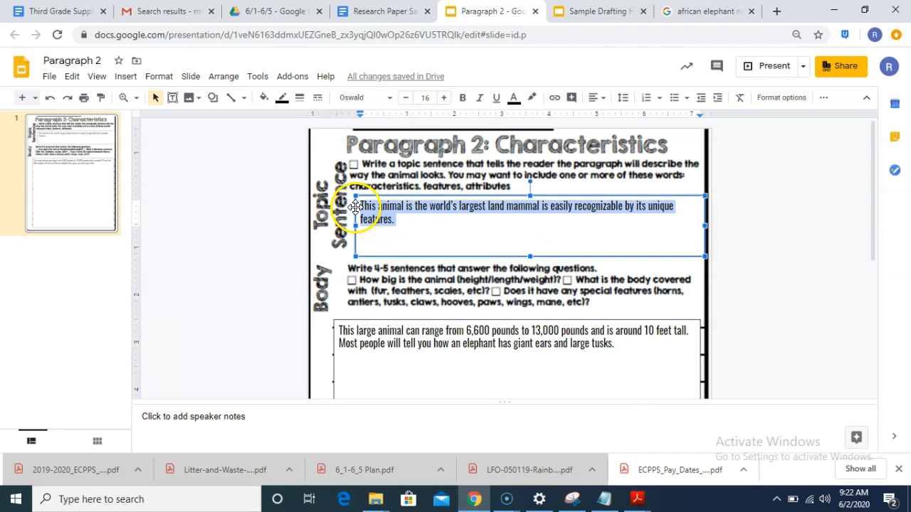
click(73, 77)
click(94, 165)
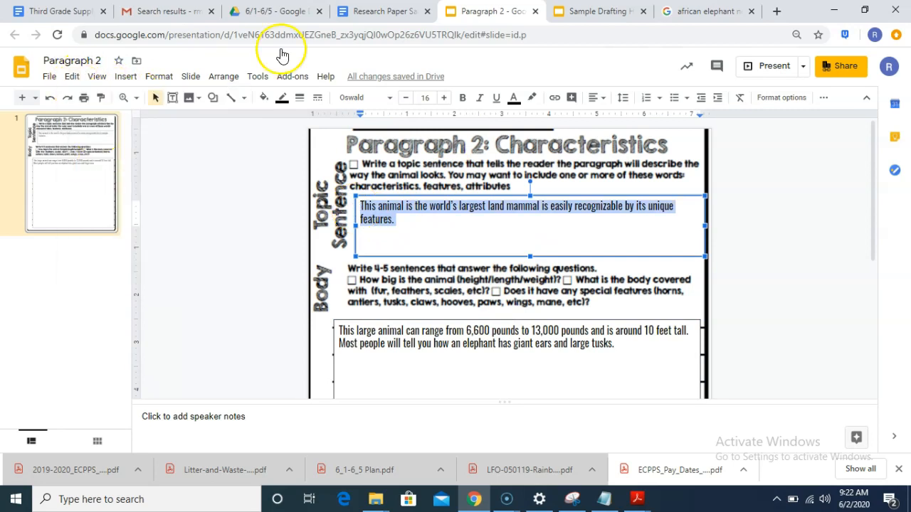
Paste the topic sentence below the introduction in the Research Paper Sample document and indent its first line
click(384, 12)
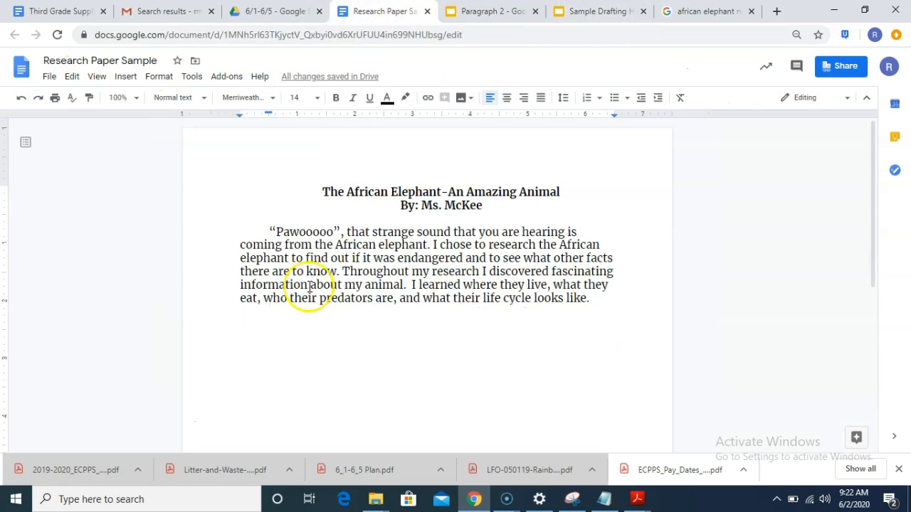
key(Return)
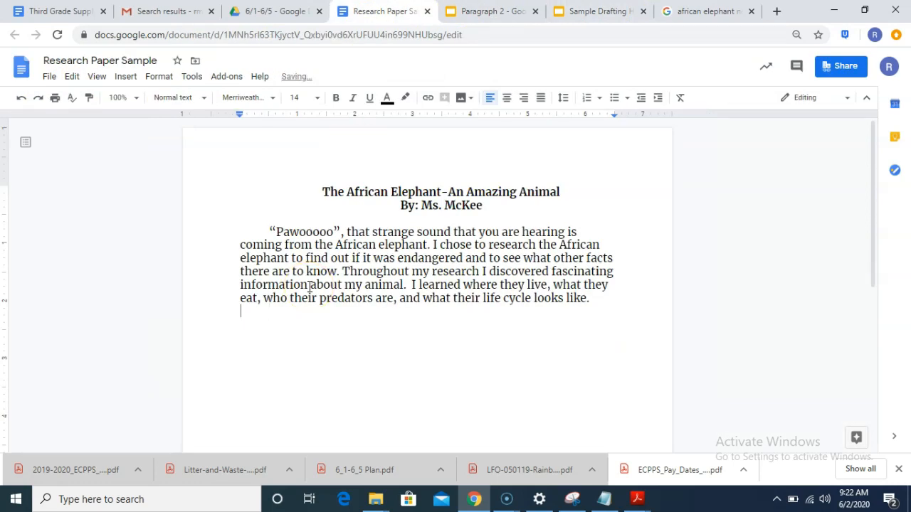
key(ctrl+v)
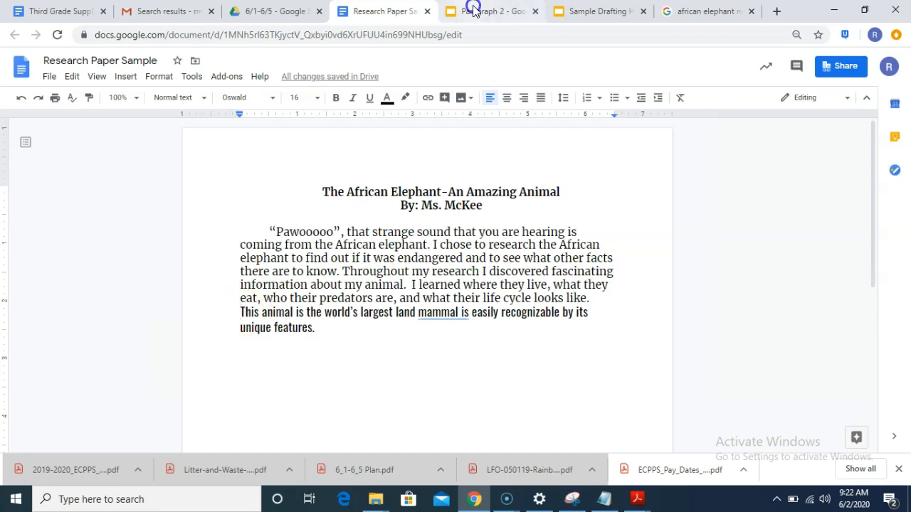
key(Tab)
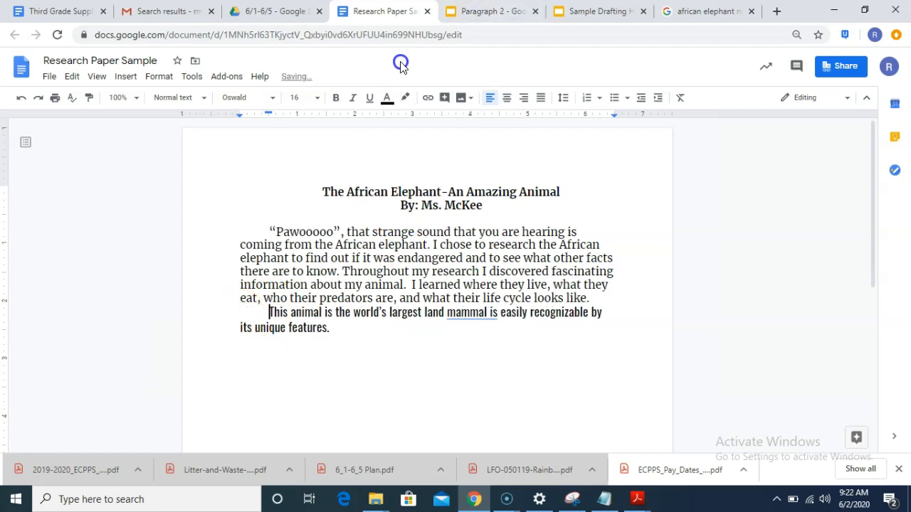
Copy both body sentences from the Paragraph 2 slide and paste them after the topic sentence in the research paper
click(514, 16)
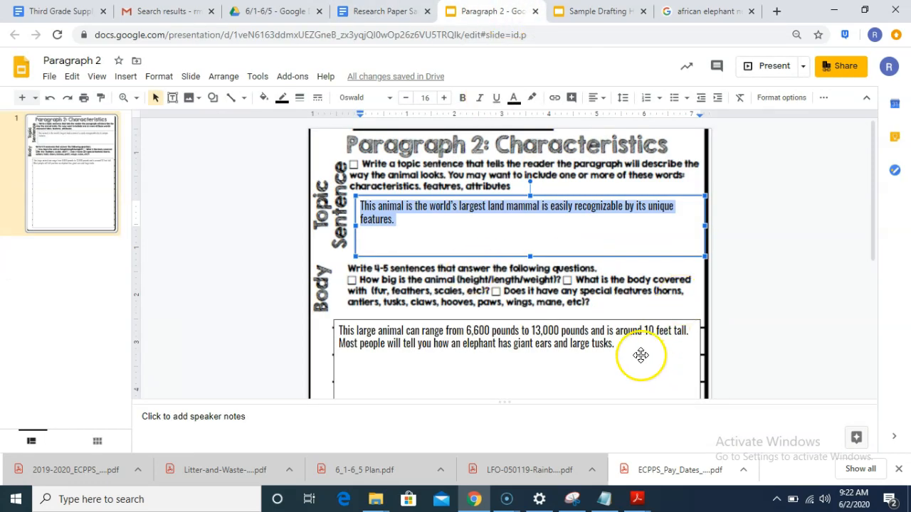
click(616, 345)
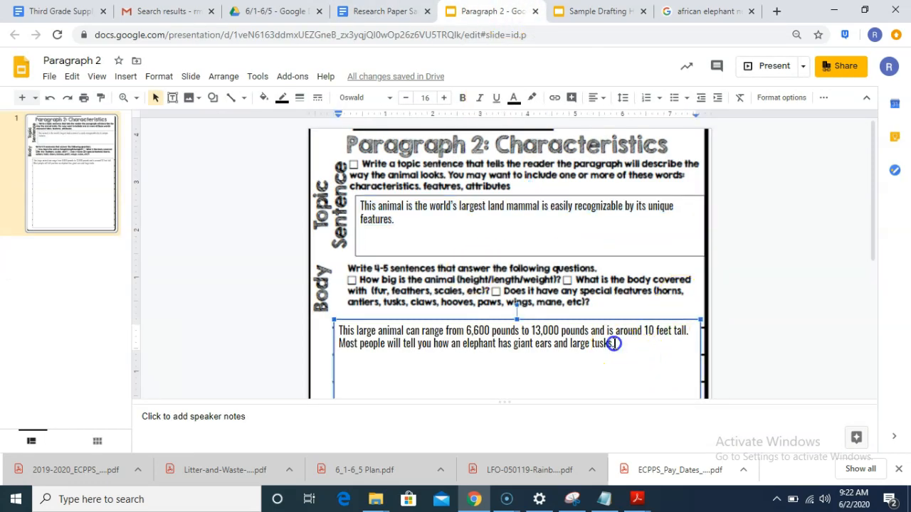
drag(614, 343, 301, 320)
key(ctrl+c)
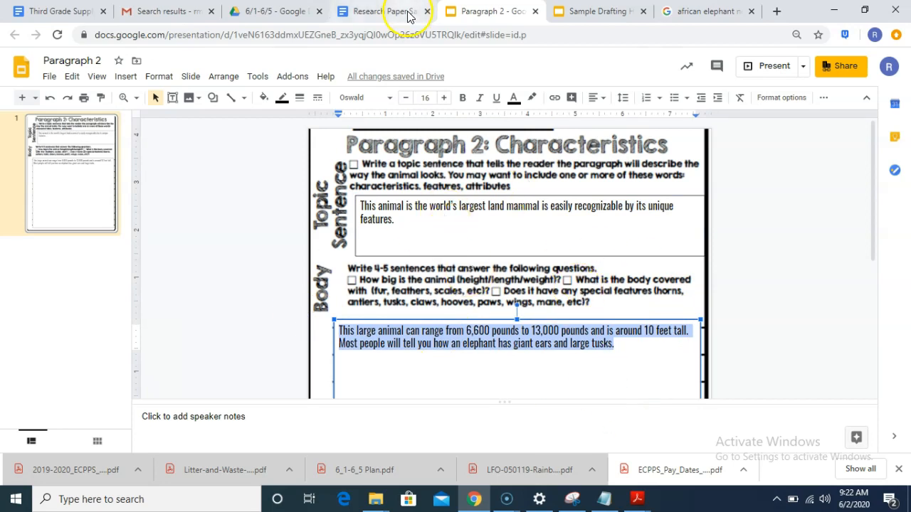
click(381, 11)
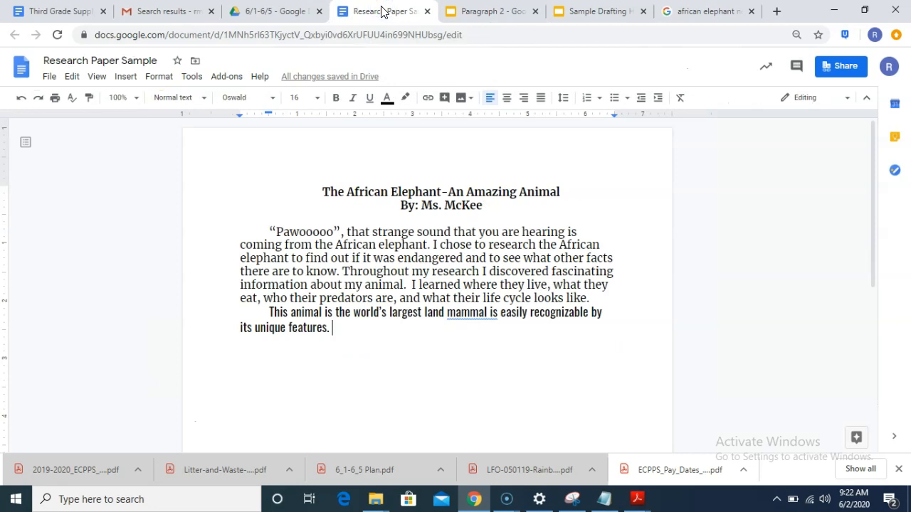
key(ctrl+v)
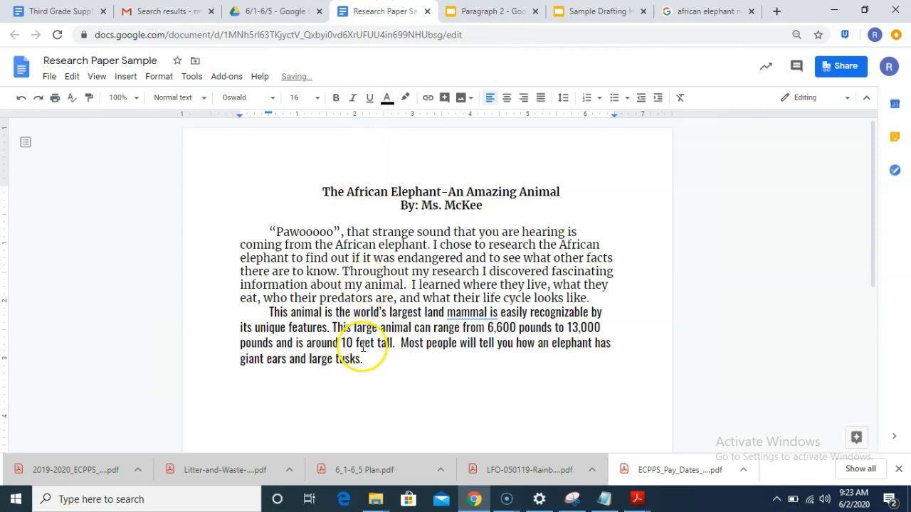
Format the entire second paragraph in Merriweather at size 14 to match the introduction
click(356, 268)
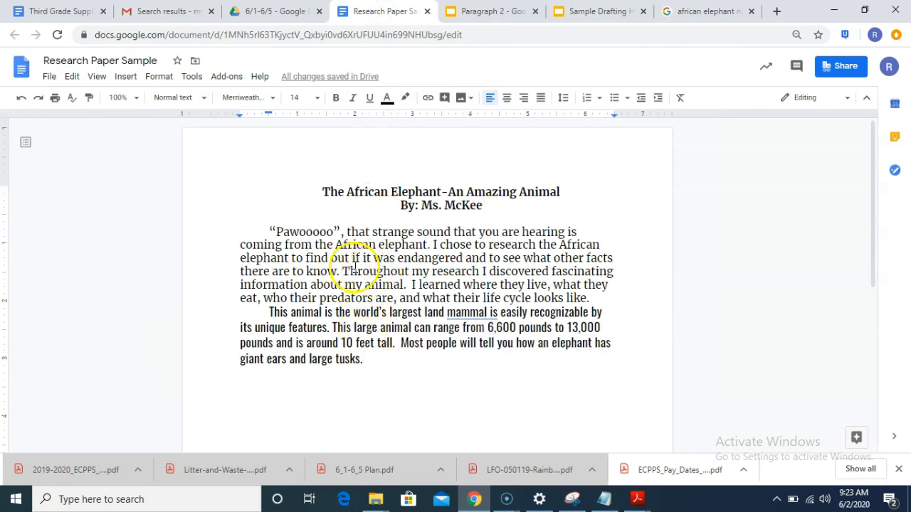
click(385, 271)
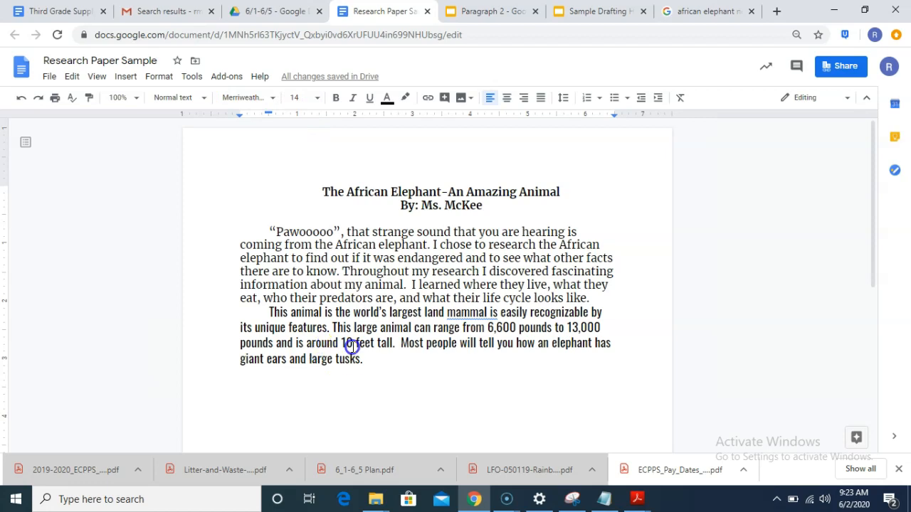
click(372, 359)
drag(372, 359, 265, 311)
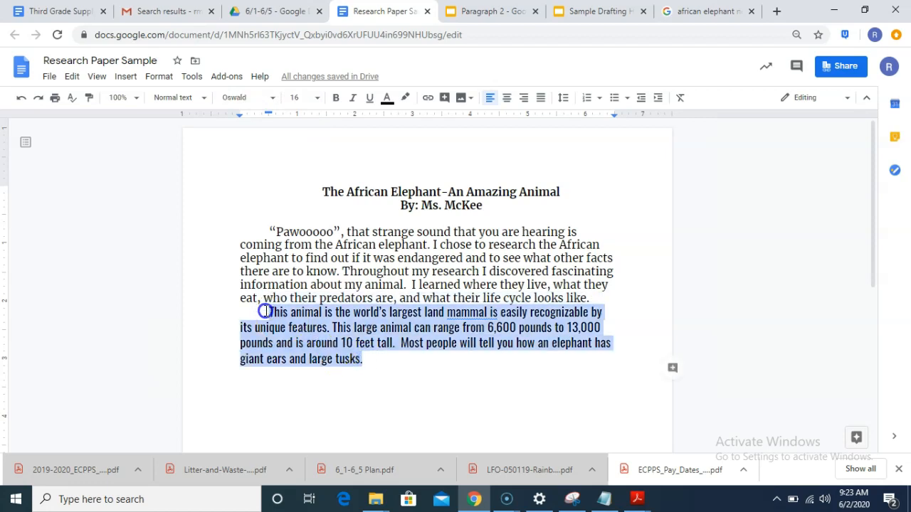
click(258, 104)
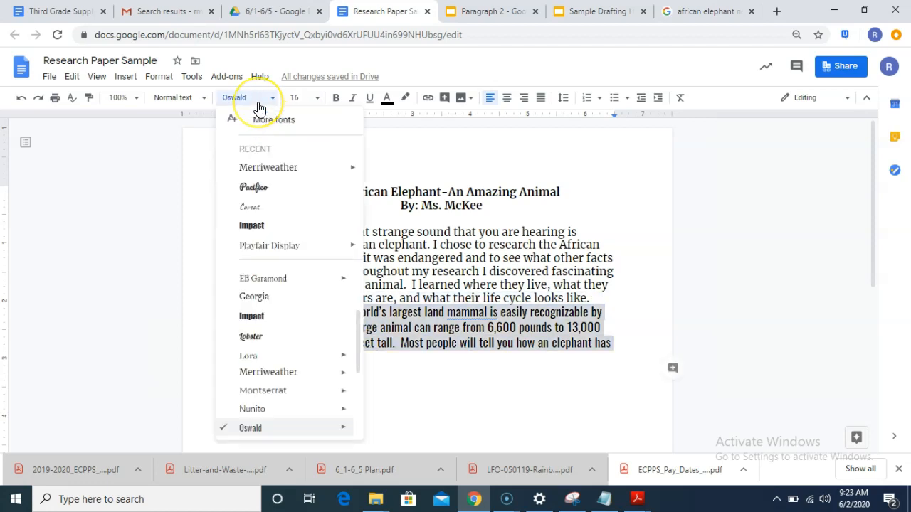
click(270, 167)
click(318, 98)
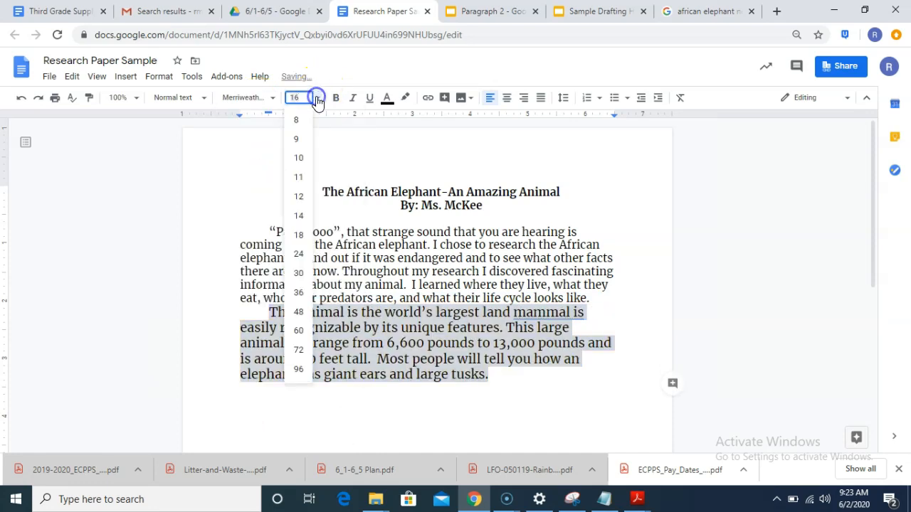
click(299, 216)
click(360, 362)
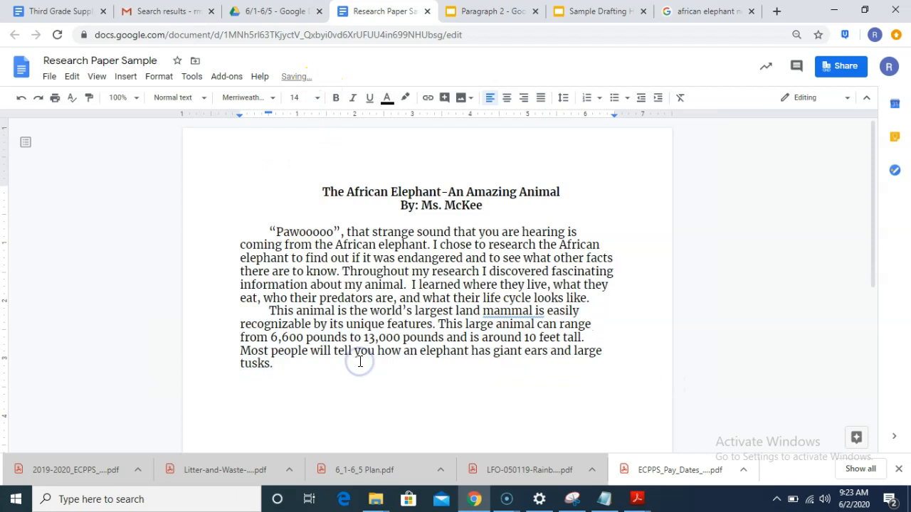
Insert the centered bold heading "Characteristics of an African Elephant" above the second paragraph, with a blank line before and after it
click(258, 310)
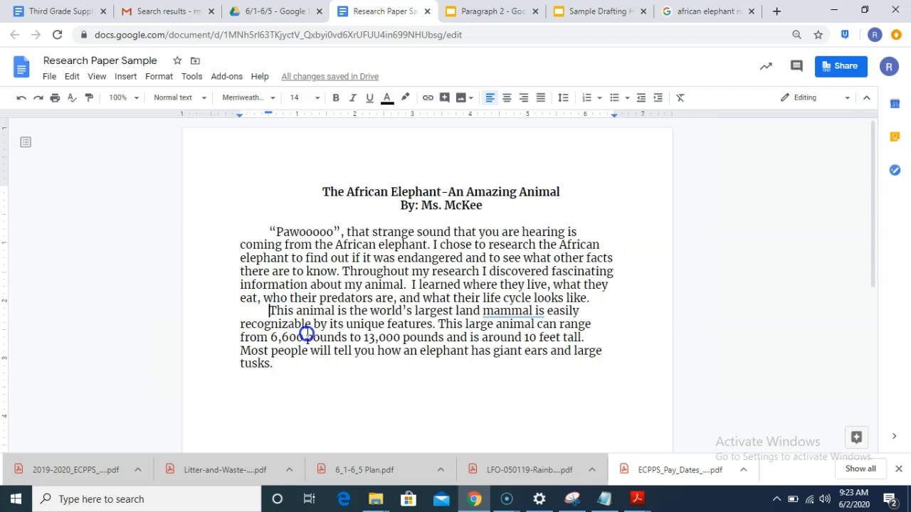
key(Return)
key(Return)
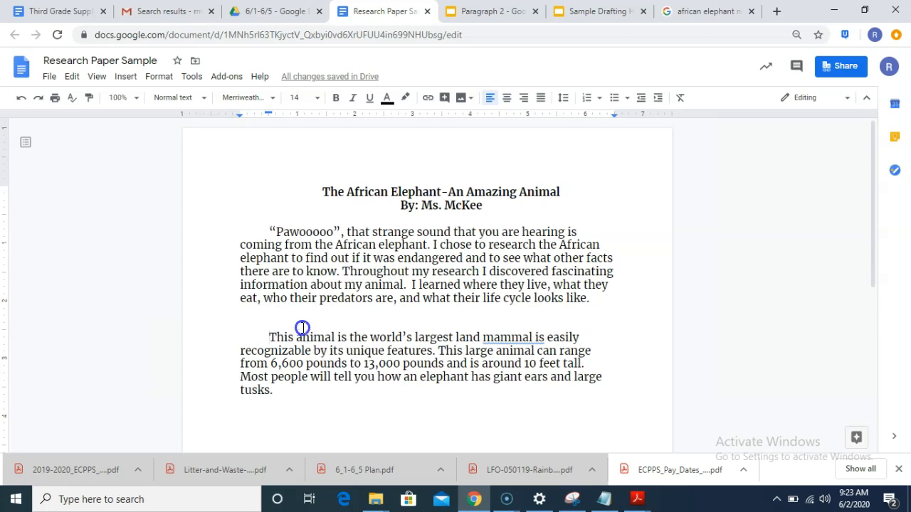
click(265, 325)
click(508, 100)
click(337, 101)
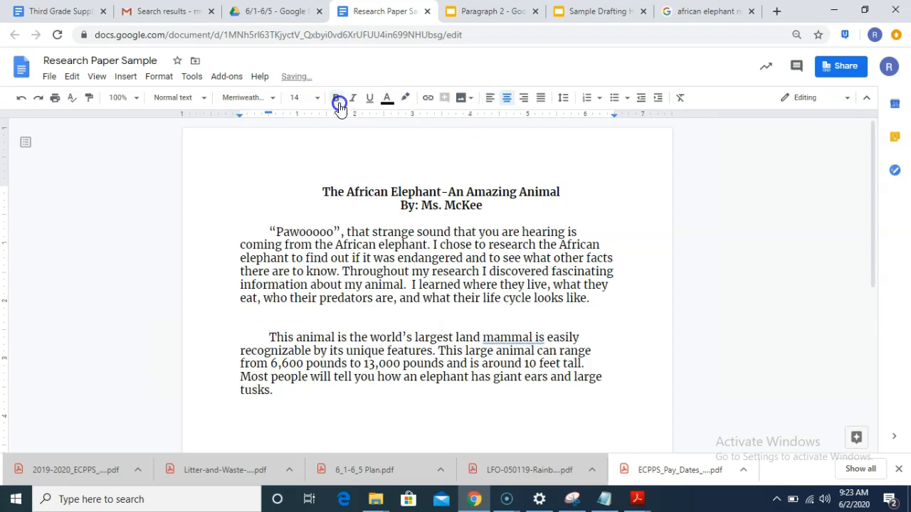
text(Characteristics of an African Elephant)
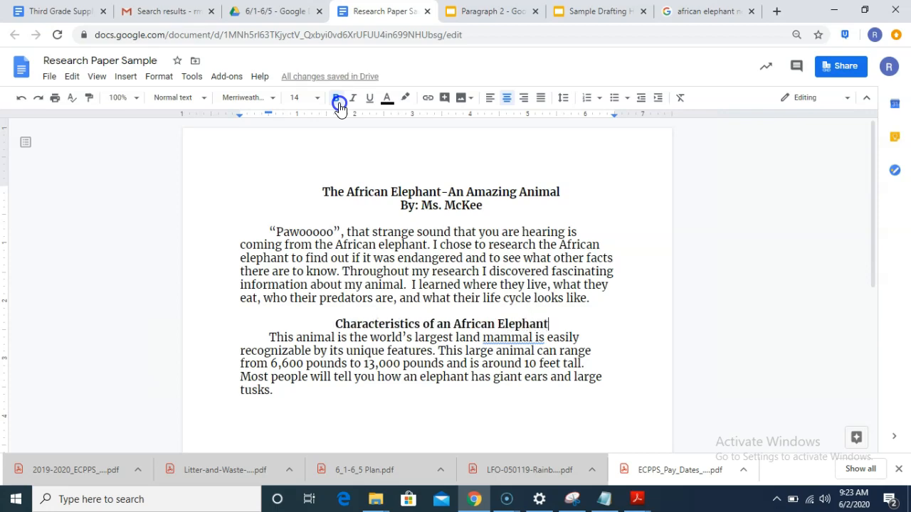
key(Return)
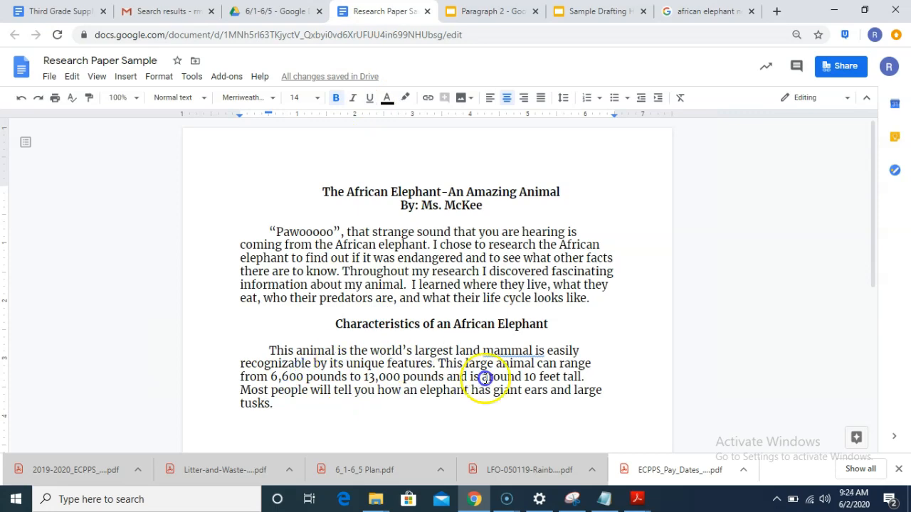
Start a new line below the second paragraph and copy the "Walking With Elephants" image from the Google Images results
click(300, 402)
key(Return)
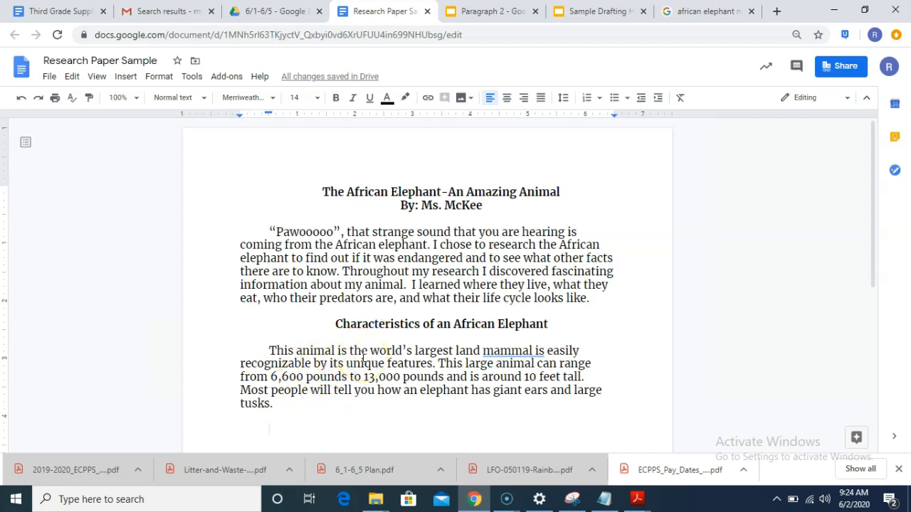
click(679, 11)
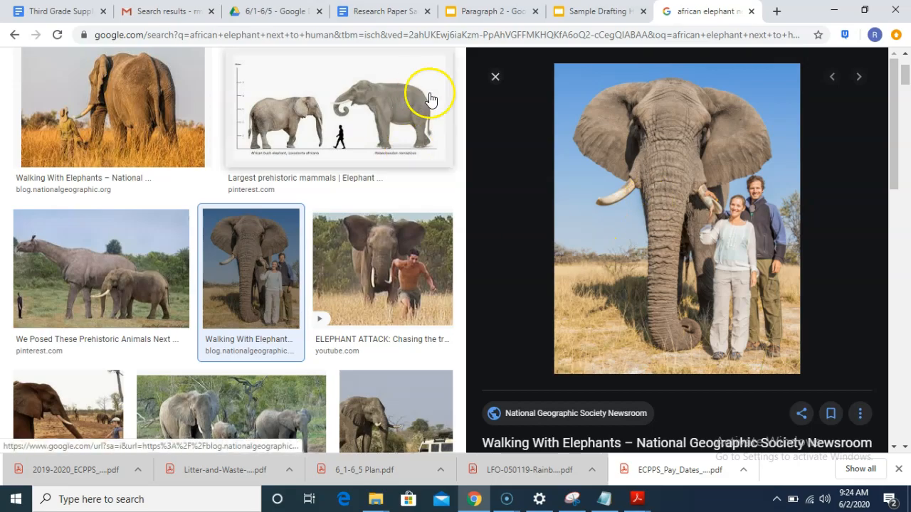
click(608, 249)
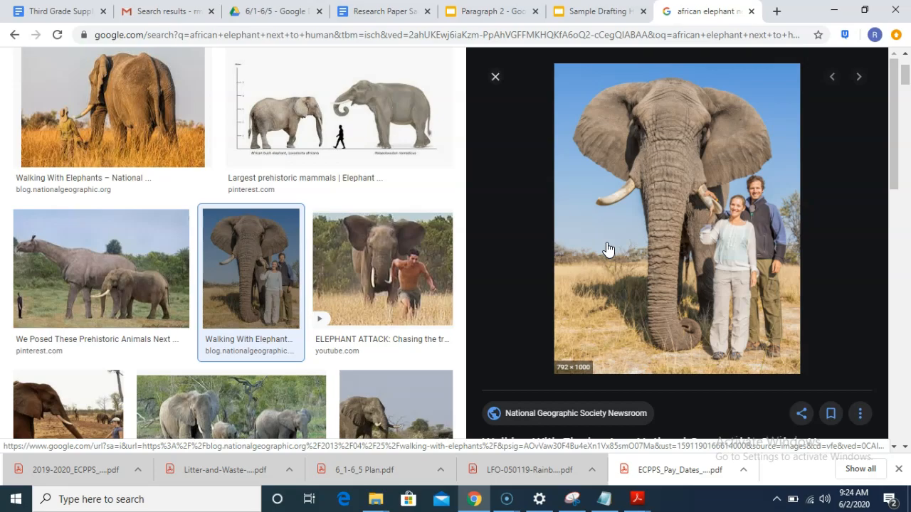
right_click(608, 249)
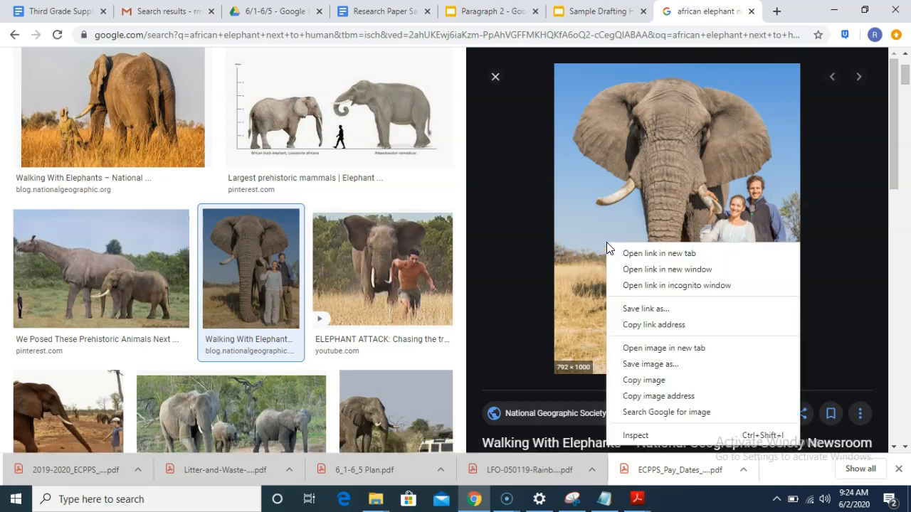
click(656, 381)
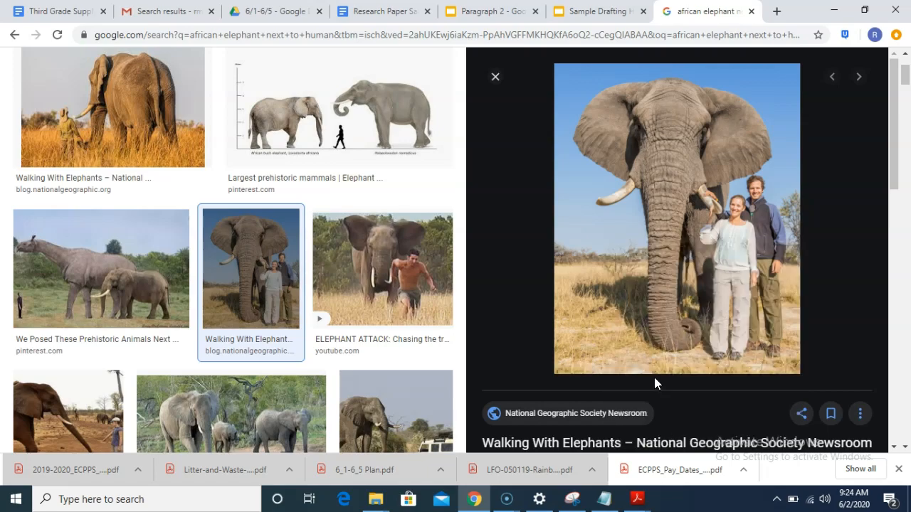
Paste the copied elephant image below the second paragraph in the Research Paper Sample document
click(377, 11)
click(306, 424)
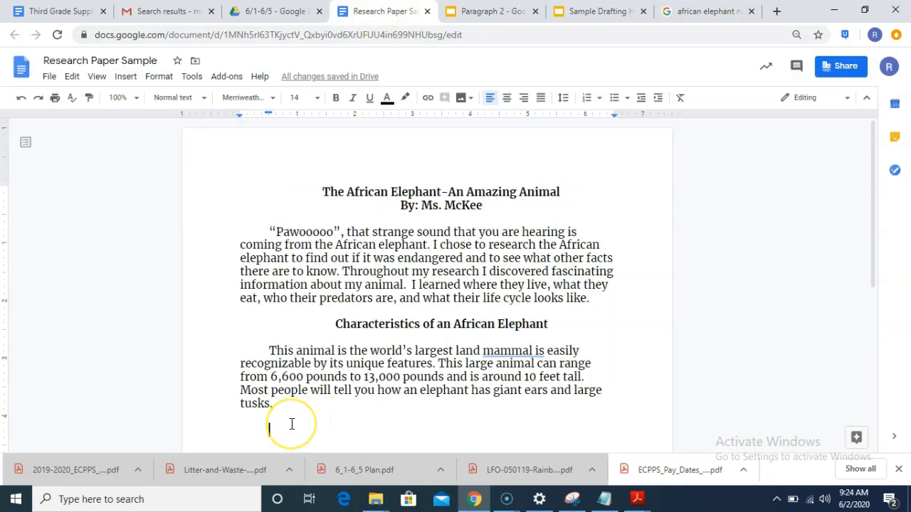
right_click(291, 424)
click(315, 245)
Shrink the pasted elephant image proportionally to about 4 inches wide
scroll(401, 301, up, 10)
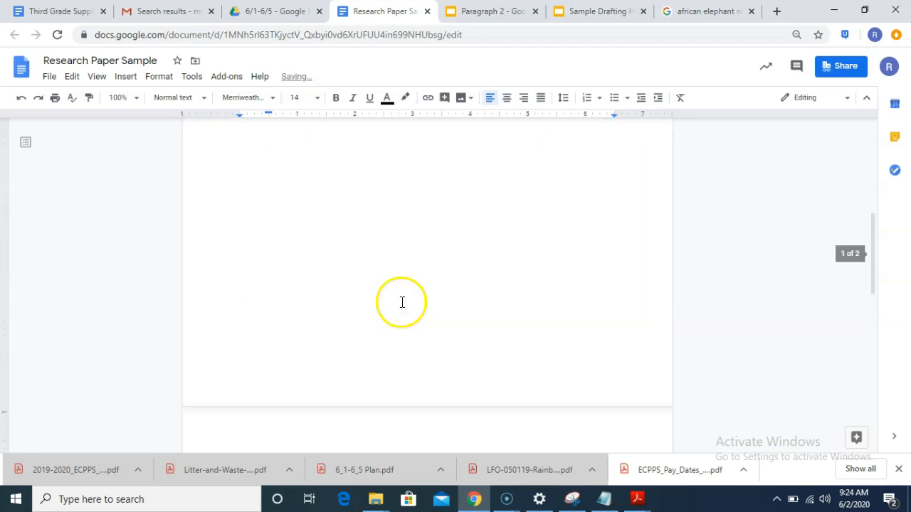
scroll(402, 302, down, 10)
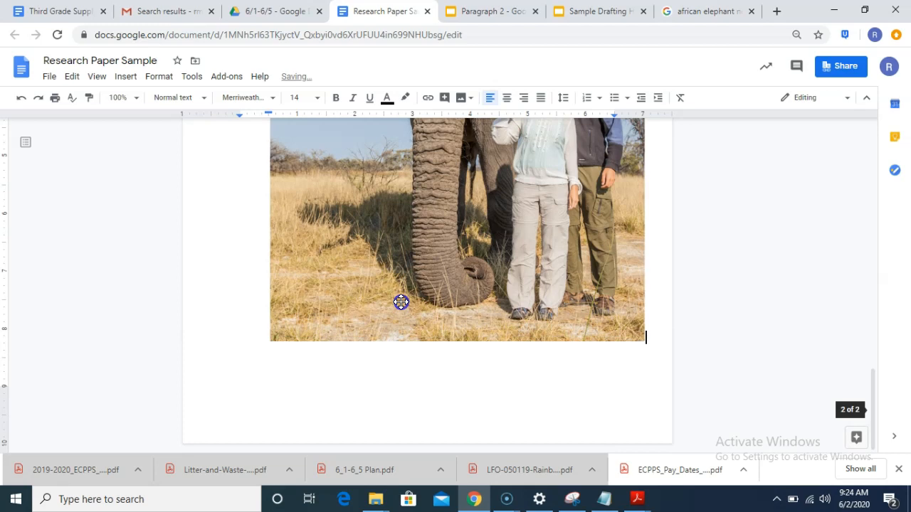
click(400, 301)
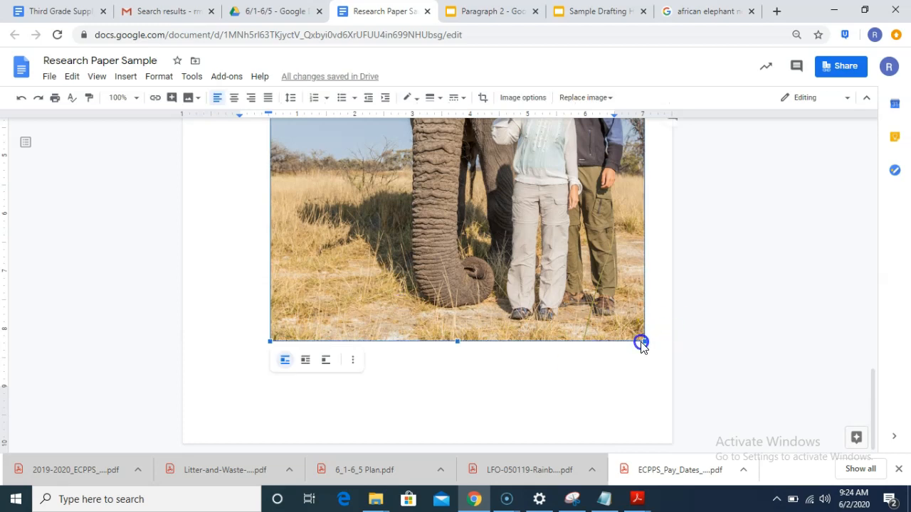
drag(645, 342, 428, 165)
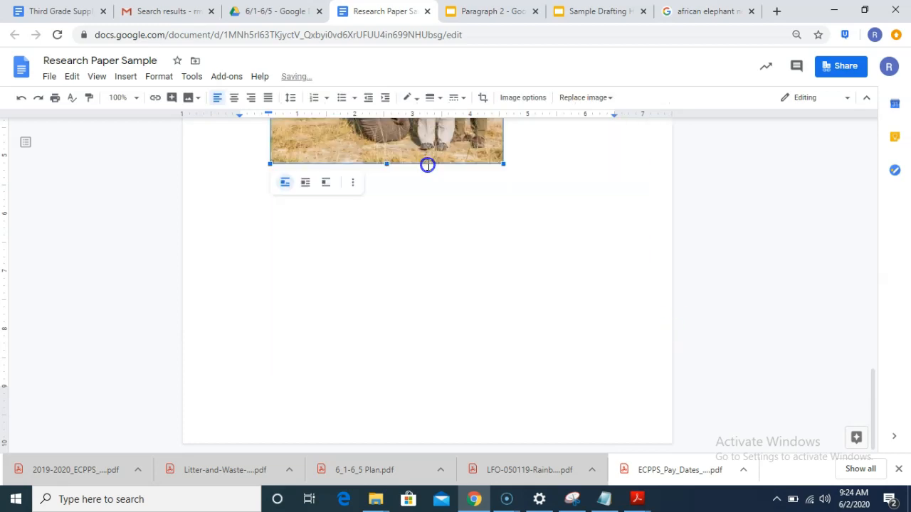
scroll(427, 165, down, 3)
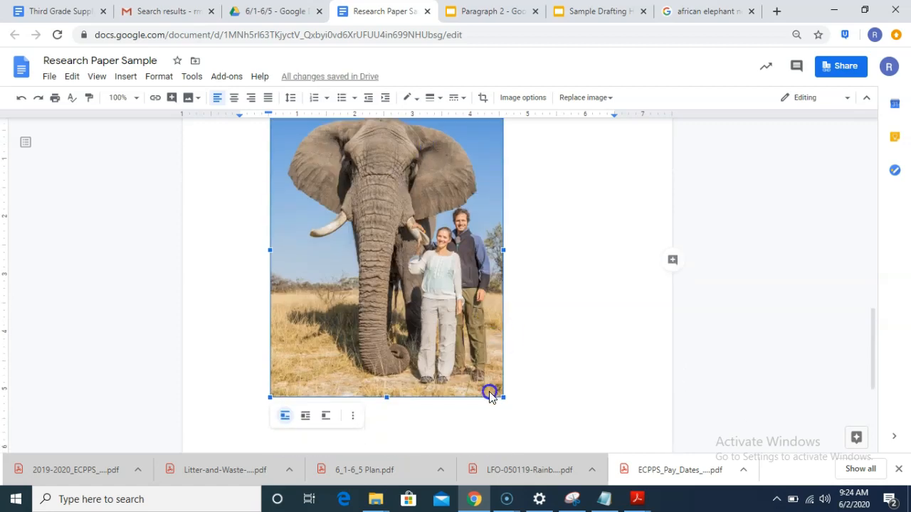